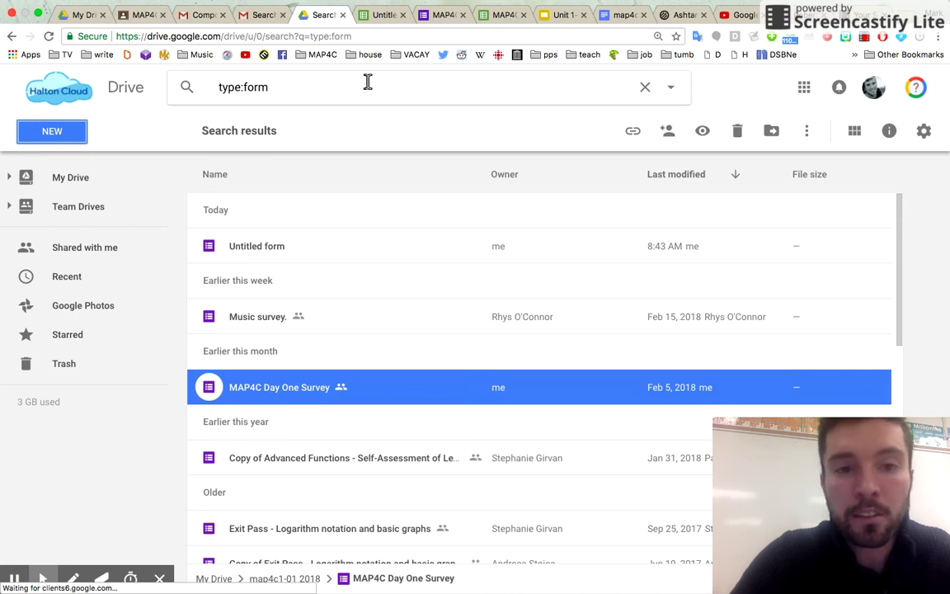
Step: Open the MAP4C Day One Survey form, close the duplicate copy, and show the form's responses
double_click(311, 387)
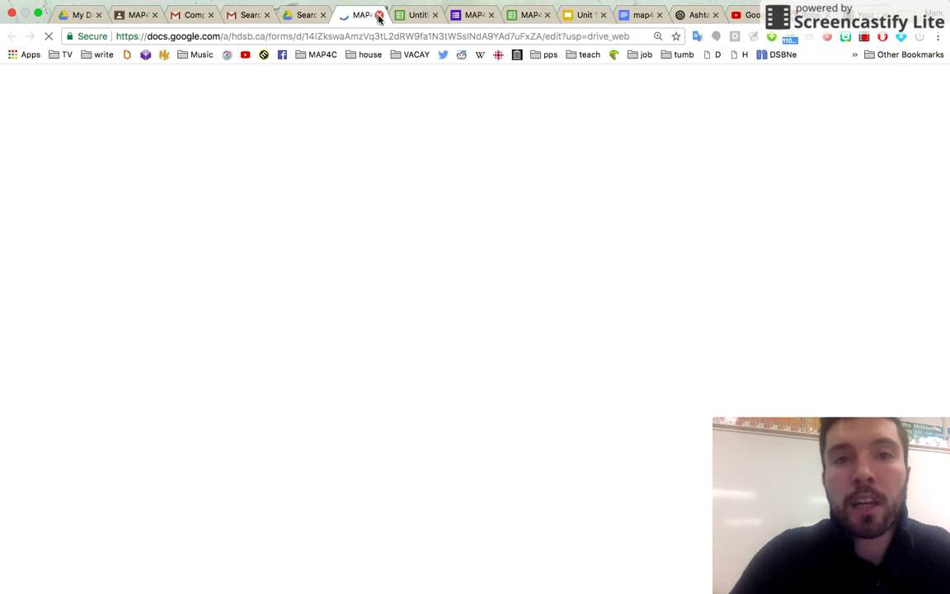
left_click(456, 15)
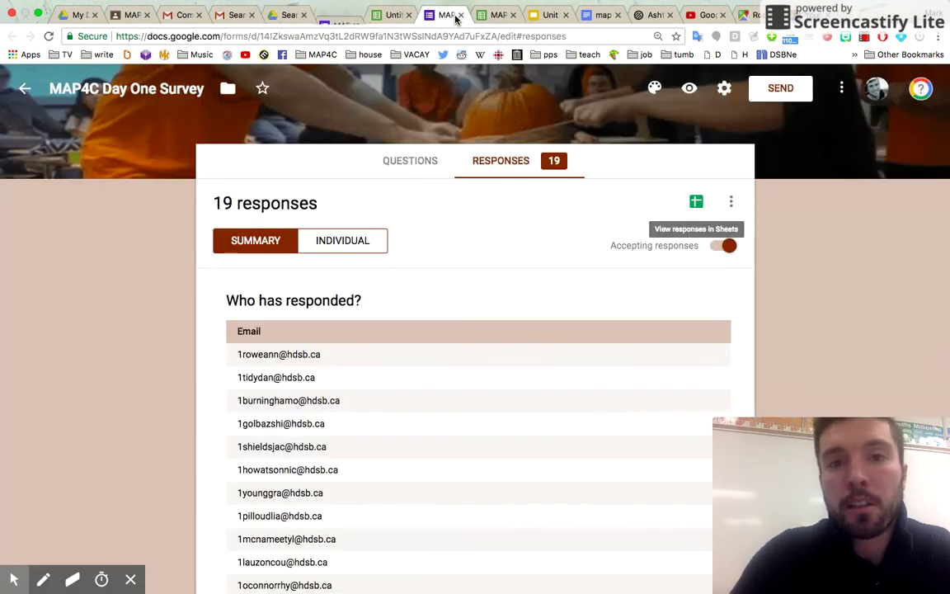
left_click(379, 14)
left_click(406, 169)
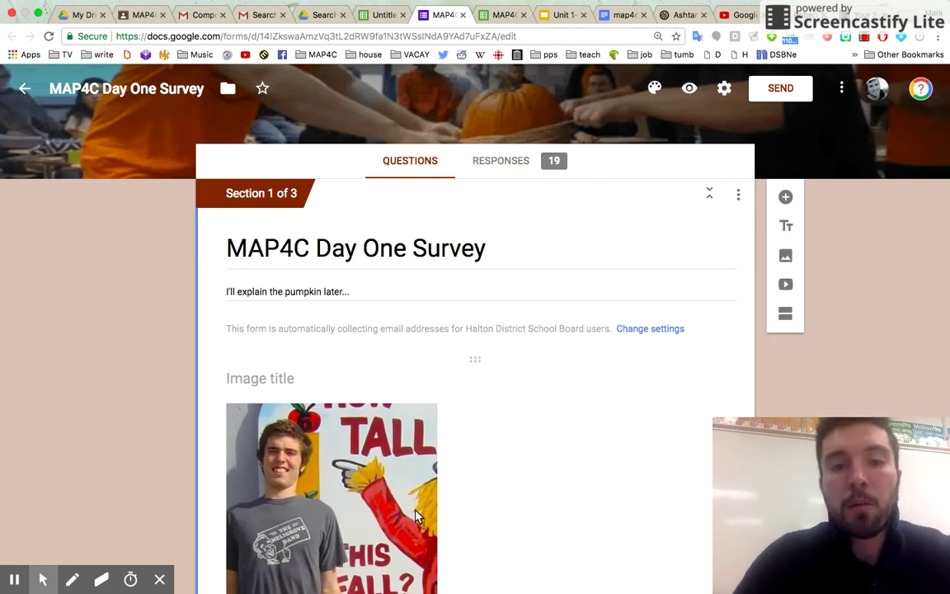
left_click(519, 164)
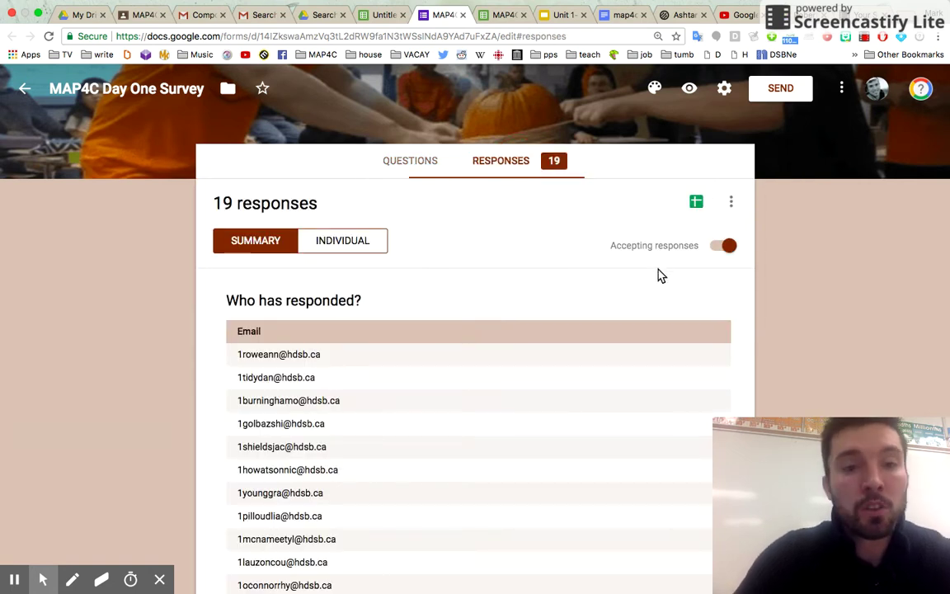
Step: Examine the survey's response summary, including the height charts and the answers to the name question
scroll(700, 313, "down", 1)
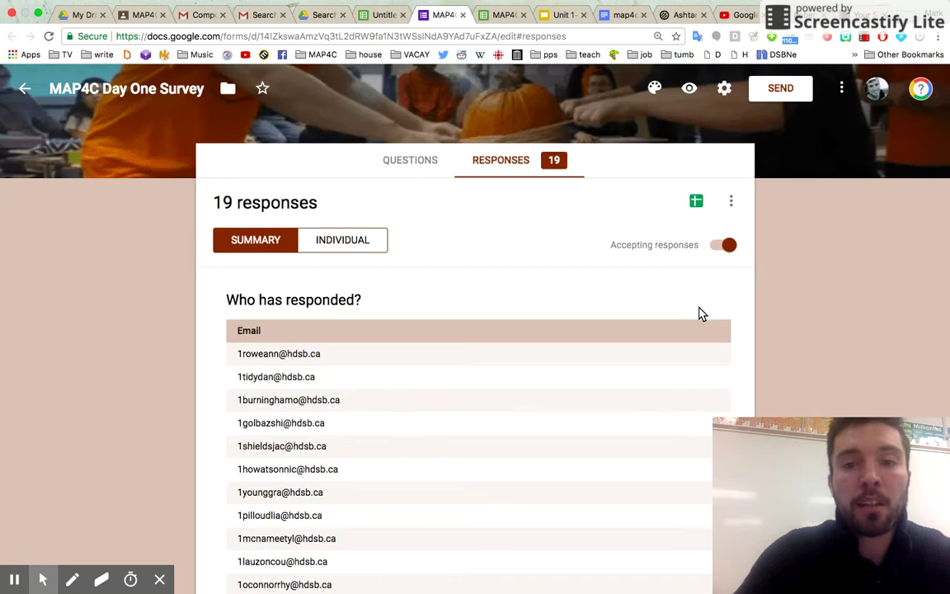
scroll(701, 314, "down", 10)
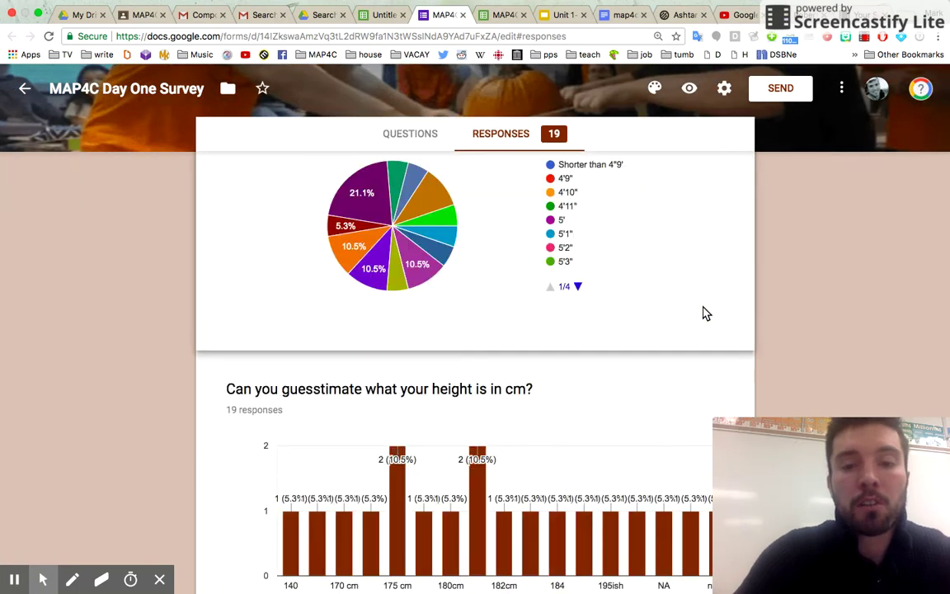
scroll(706, 313, "up", 2)
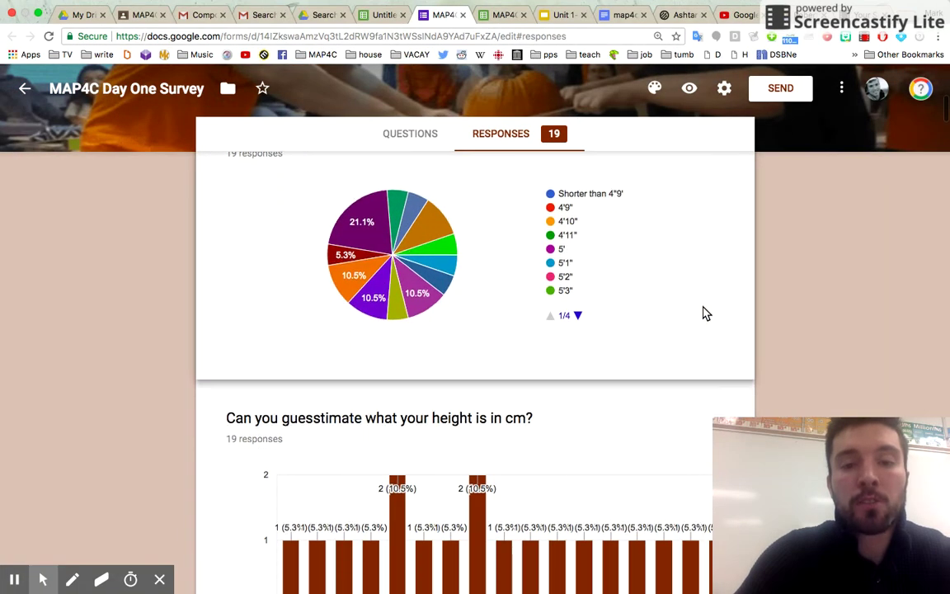
scroll(705, 313, "up", 2)
mouse_move(379, 265)
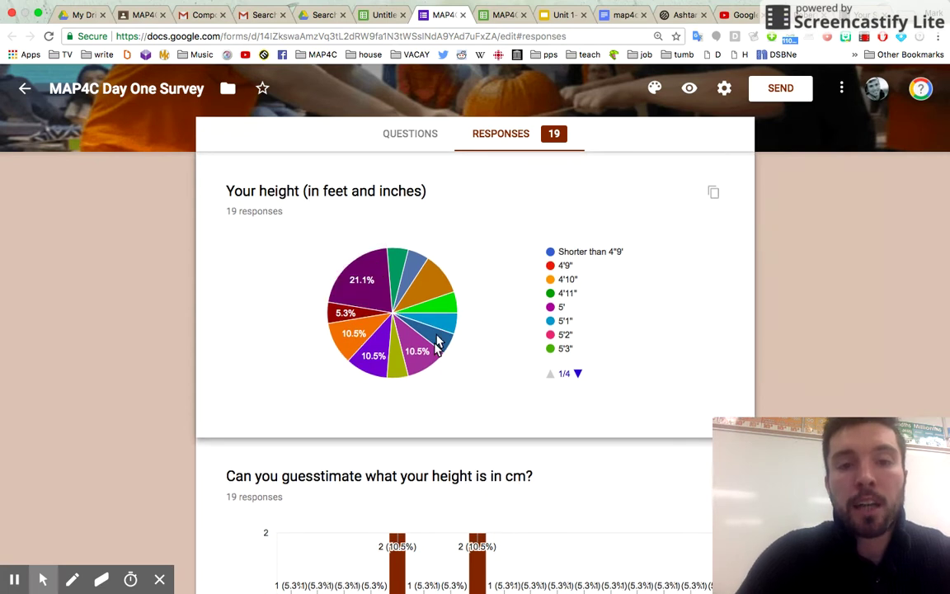
scroll(281, 274, "down", 4)
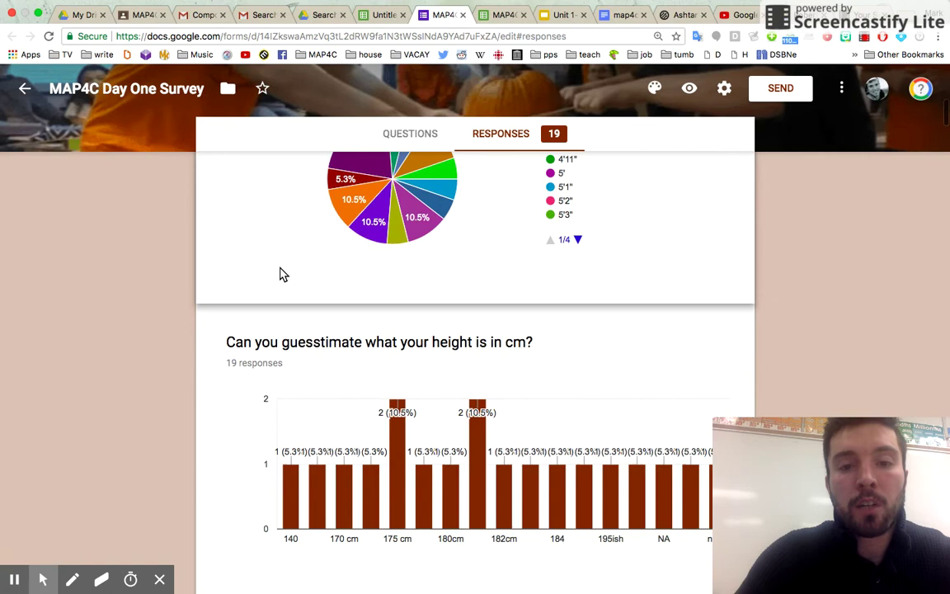
scroll(280, 274, "down", 8)
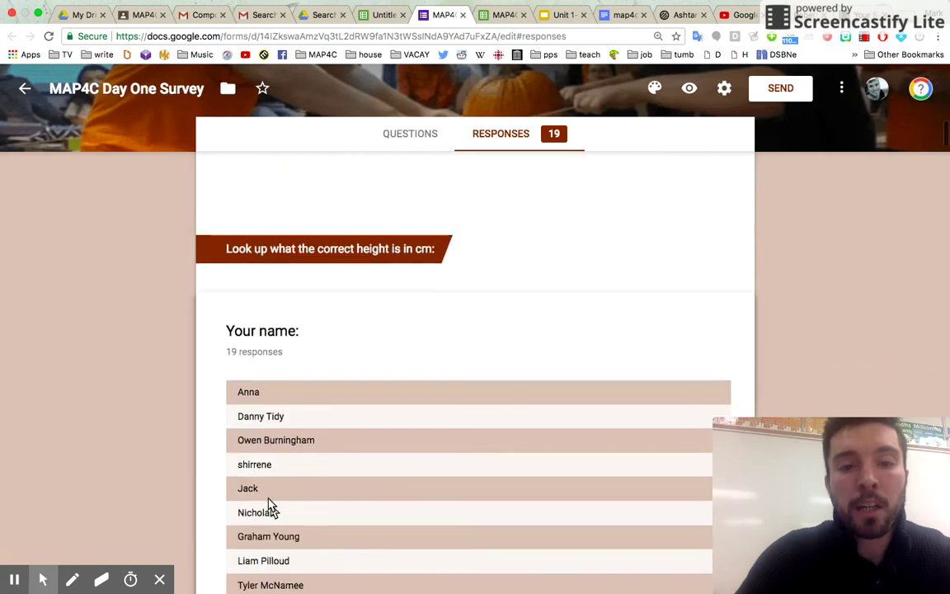
scroll(272, 505, "up", 10)
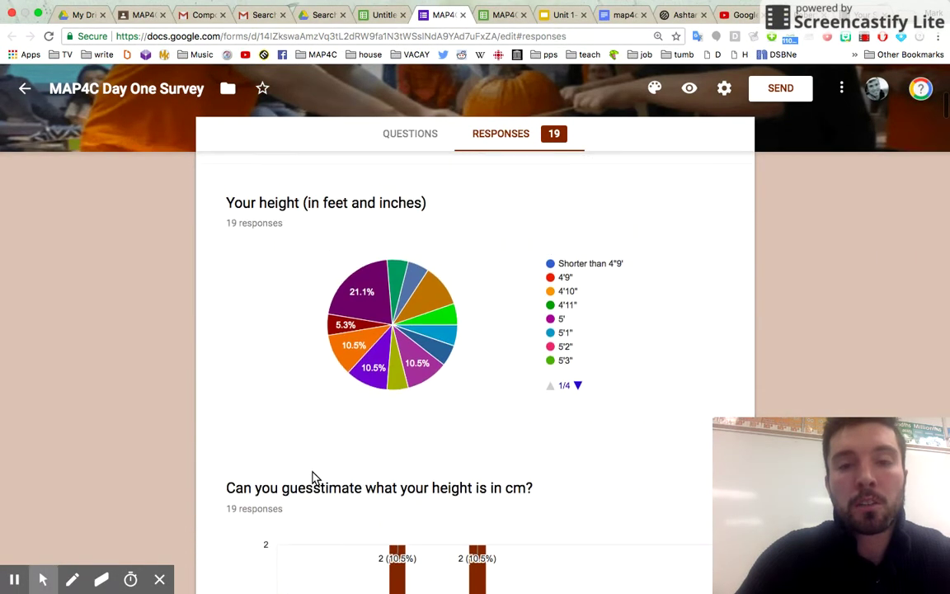
scroll(313, 477, "up", 1)
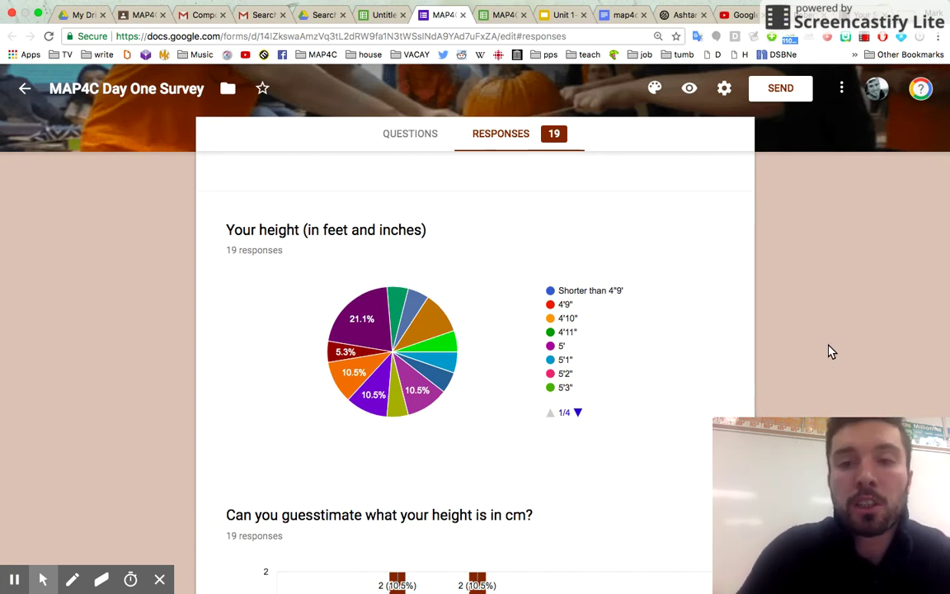
scroll(831, 352, "up", 1)
scroll(831, 352, "up", 1)
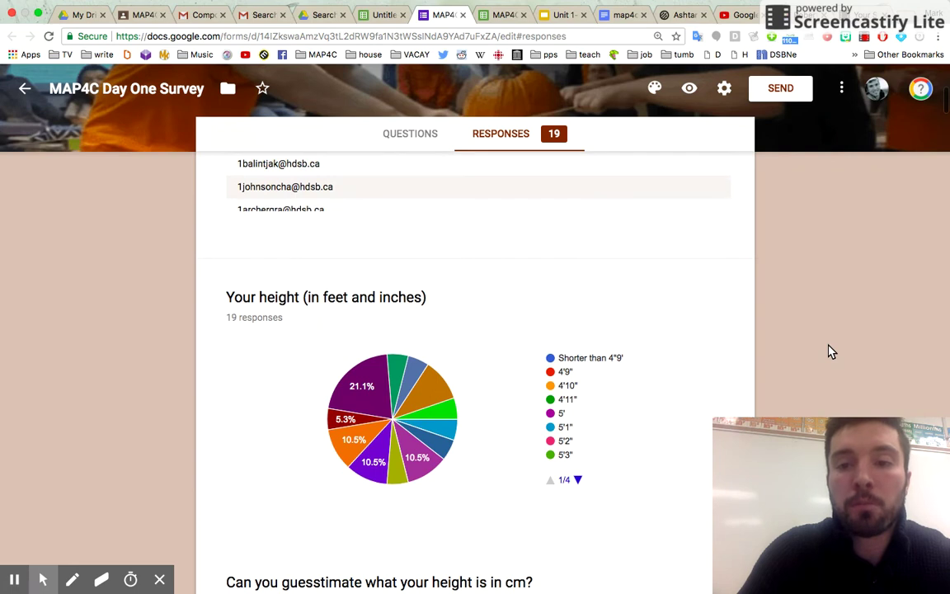
scroll(831, 351, "up", 12)
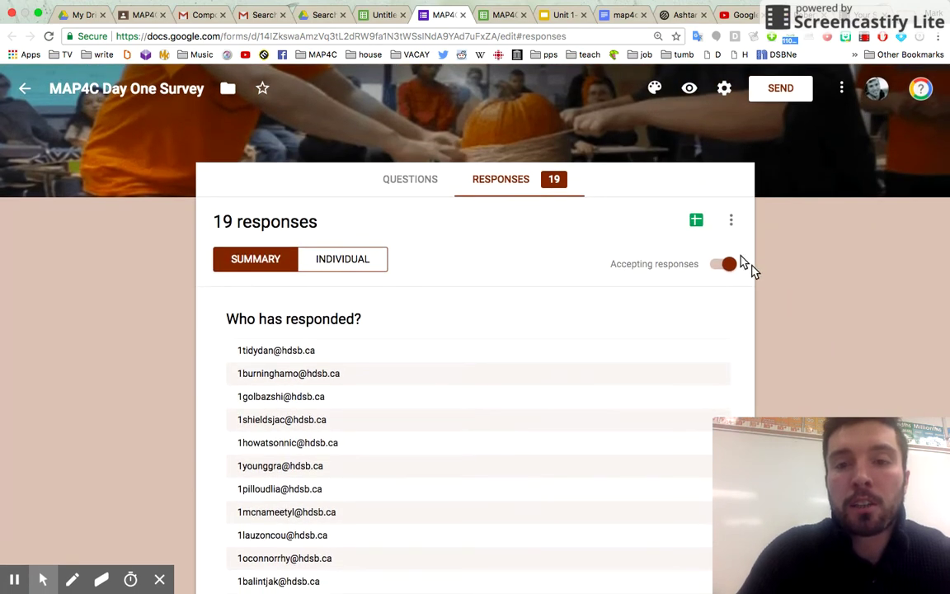
Step: Open the survey's responses spreadsheet and inspect the Intrapersonal, Interpersonal and Musical learner columns
left_click(697, 225)
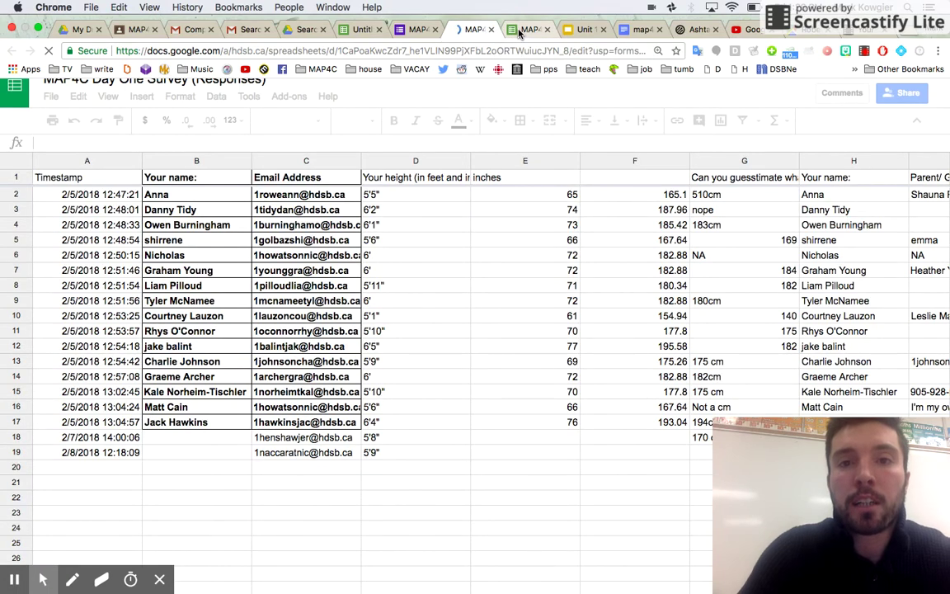
key("super+w")
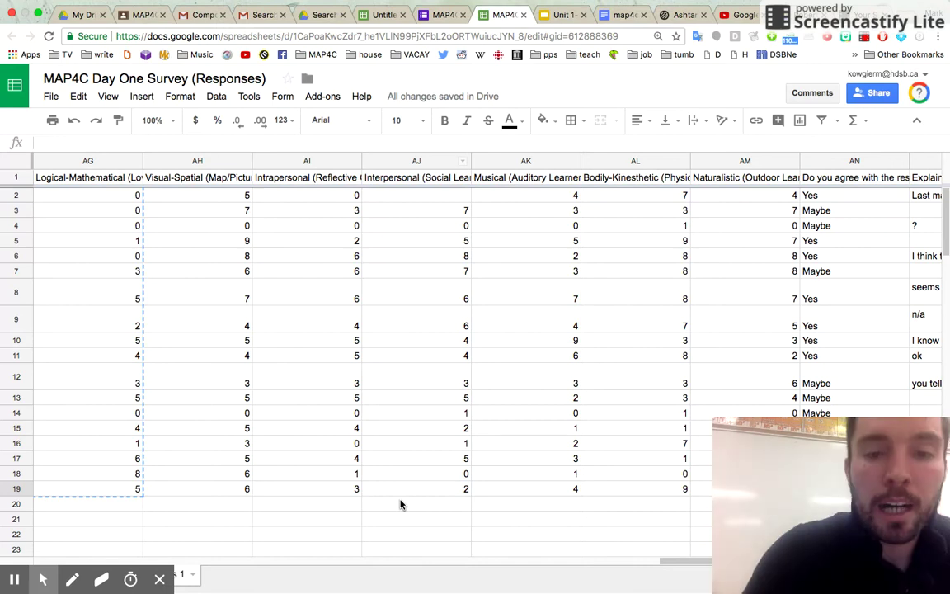
left_click(399, 181)
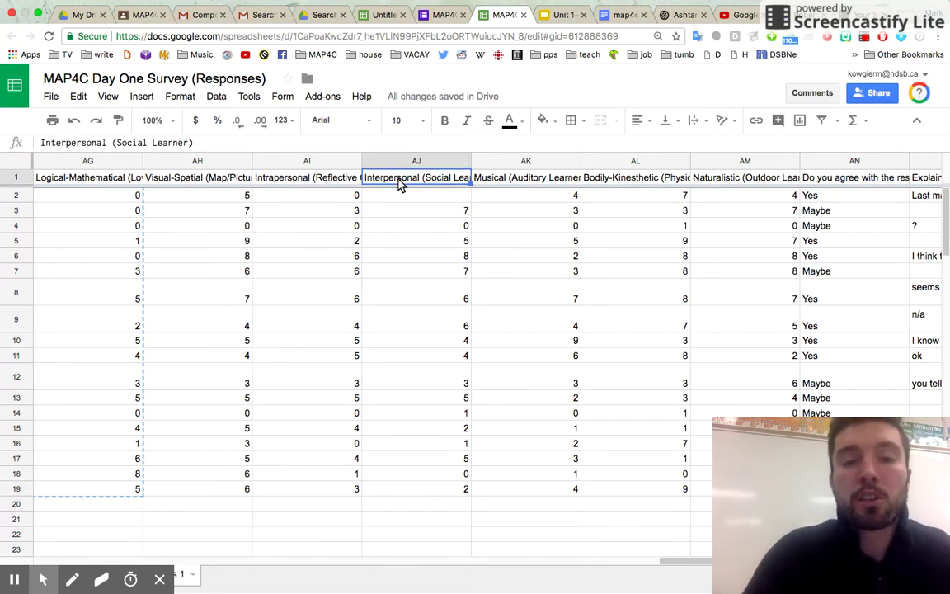
key("Right")
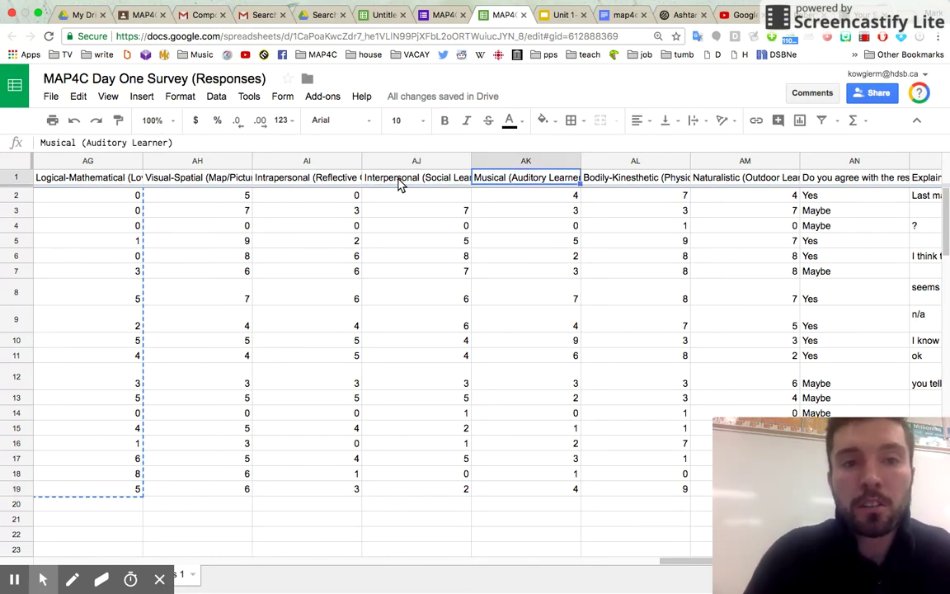
left_click(399, 183)
key("Left")
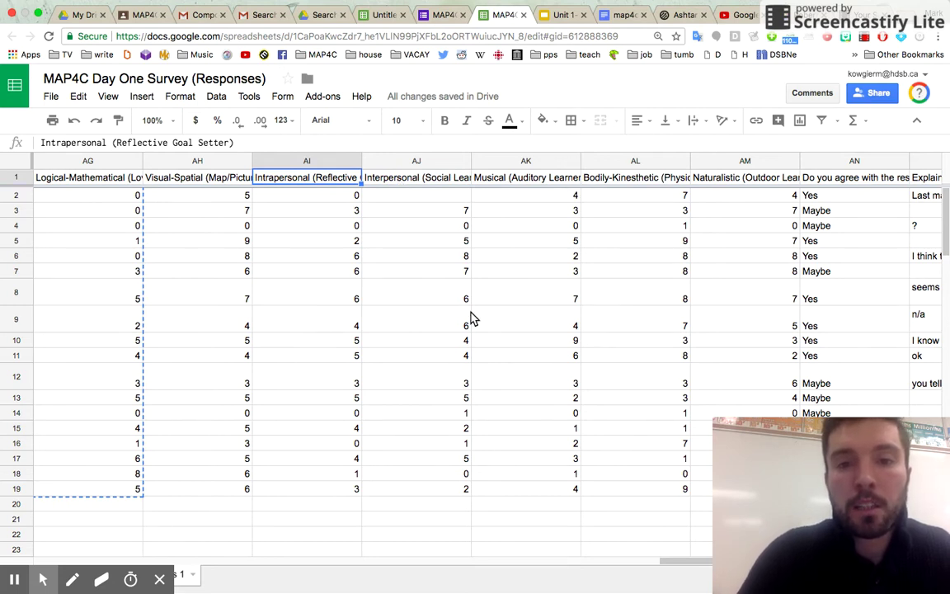
left_click(458, 213)
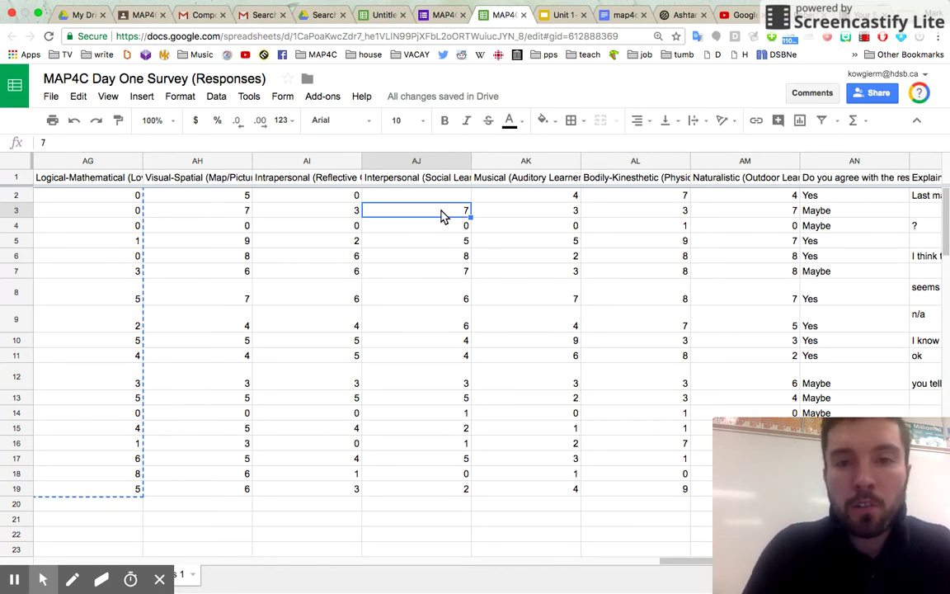
Step: Copy the Visual-Spatial scores in cells AH2 to AH19 of the responses spreadsheet
left_click(206, 195)
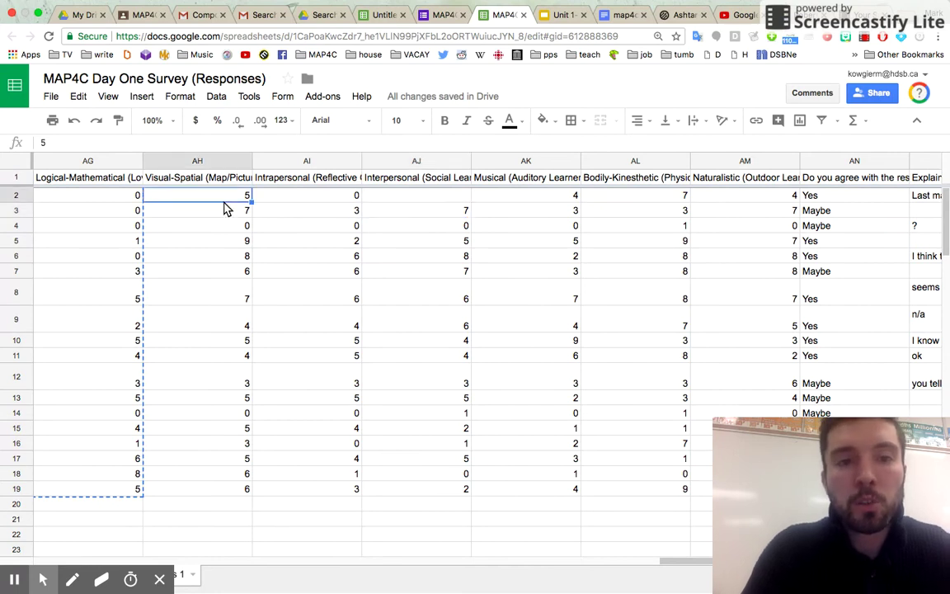
left_click(246, 492, "shift")
key("ctrl+c")
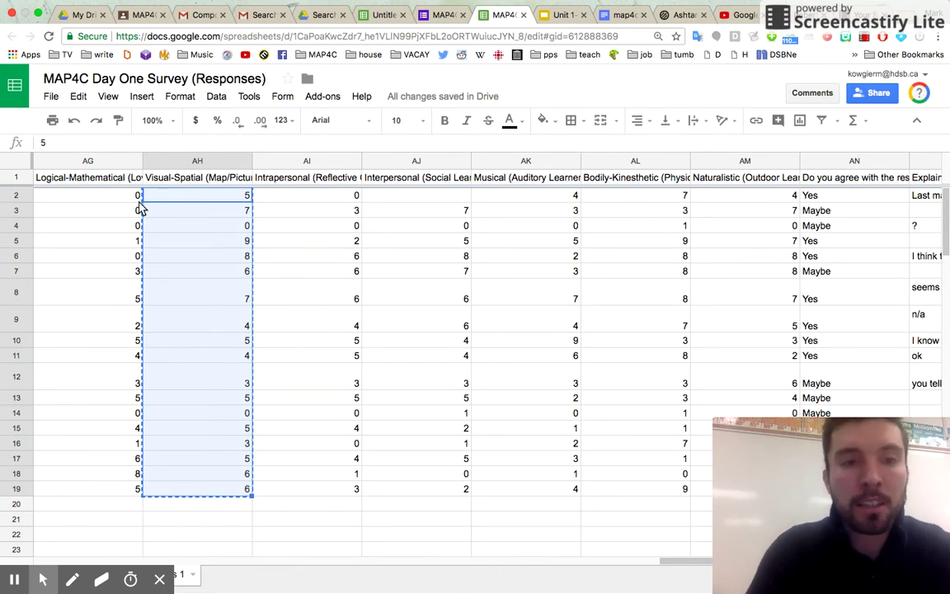
left_click(78, 98)
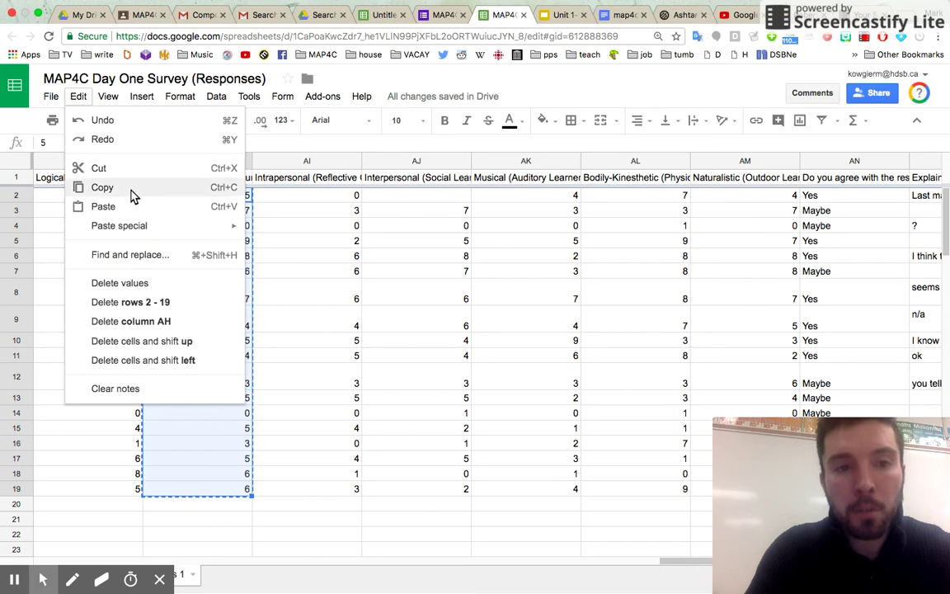
left_click(244, 489)
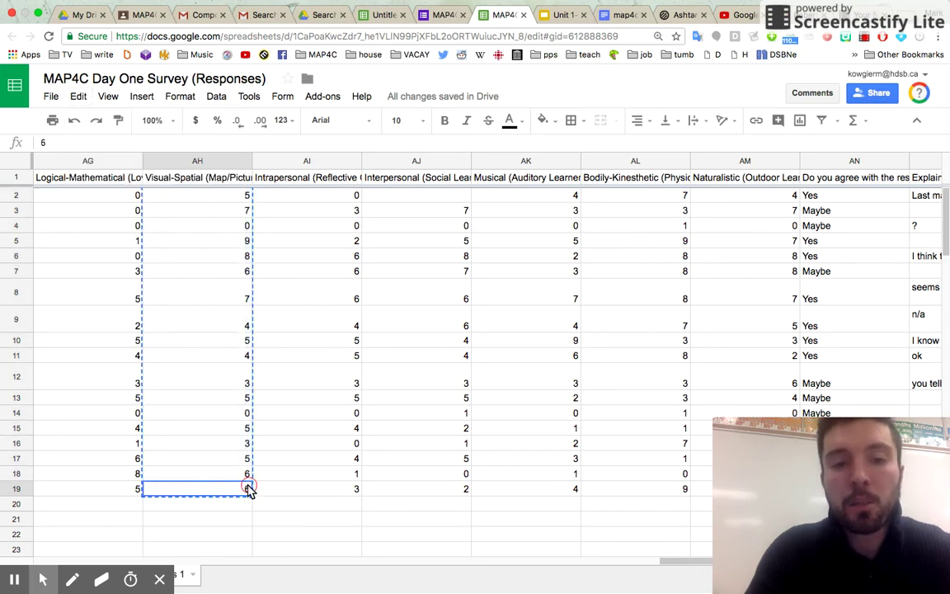
Step: Switch to the untitled spreadsheet and delete the Mark Goals vs. Math Thinking chart
left_click(386, 16)
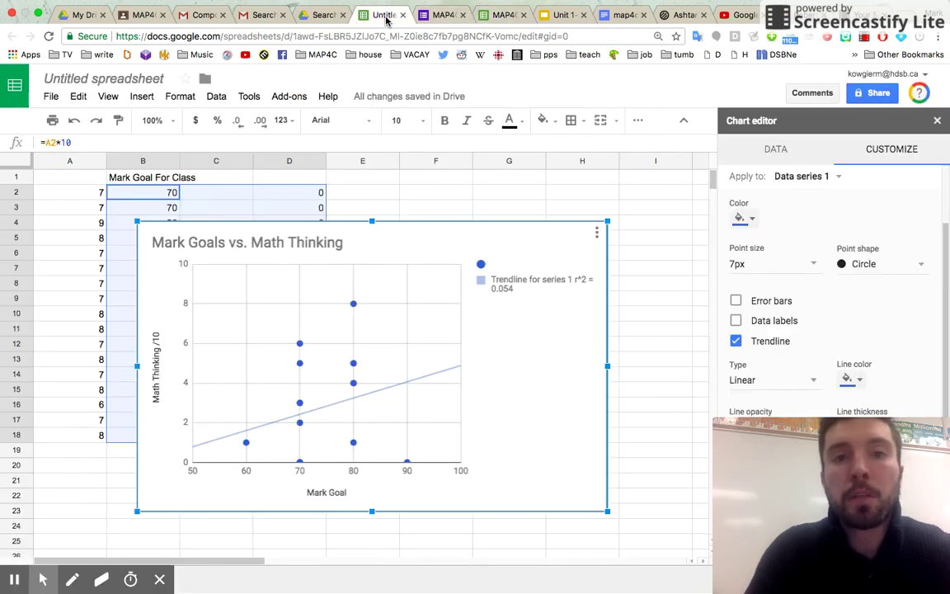
left_click(493, 244)
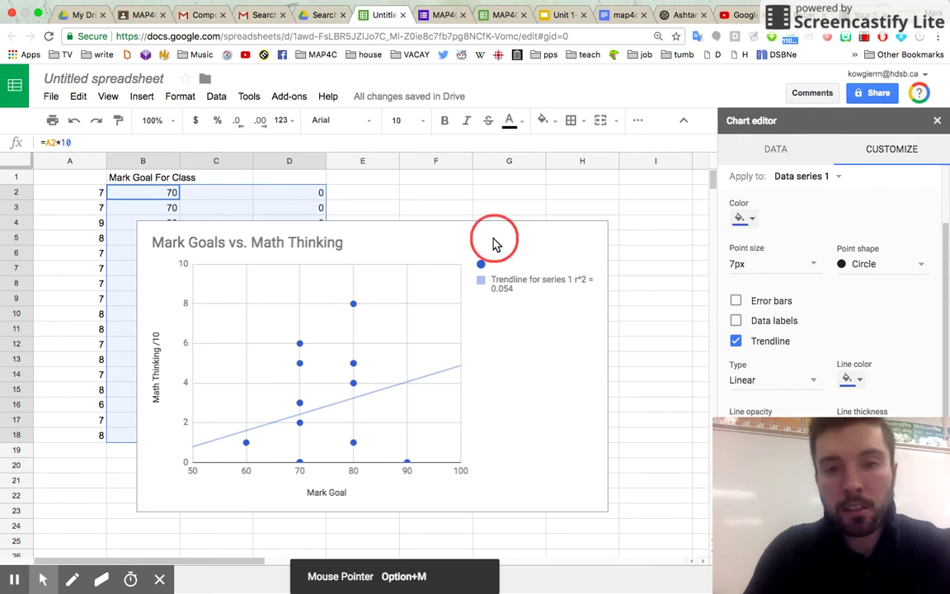
key("Delete")
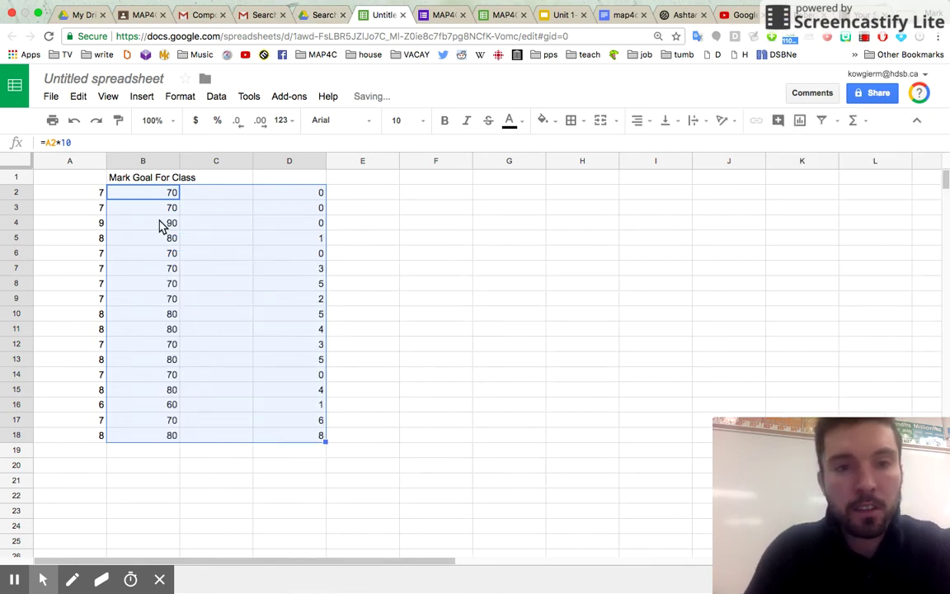
Step: Clear the old values from columns A to D and the Mark Goal For Class heading in B1
key("Delete")
left_click(96, 195)
key("Delete")
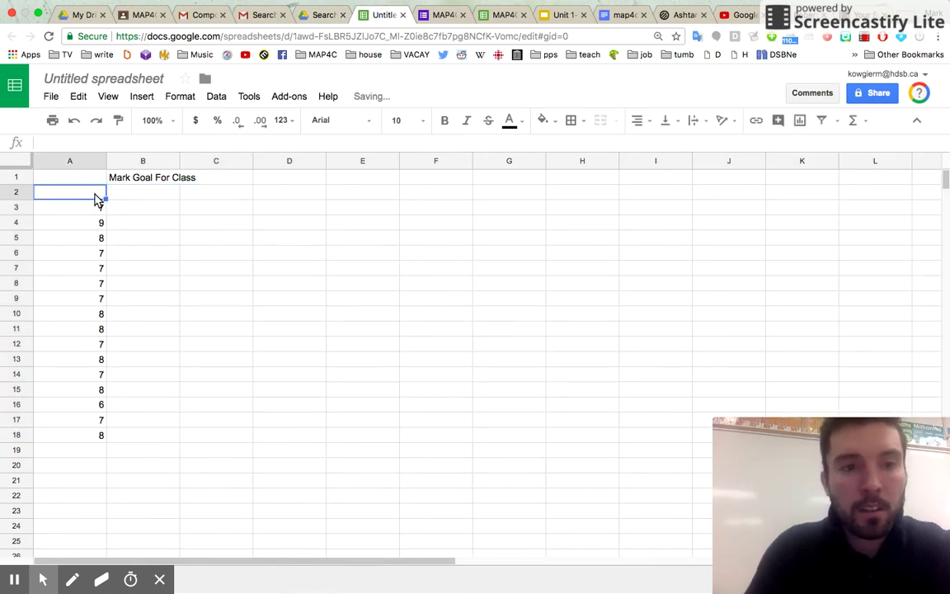
left_click(98, 435, "shift")
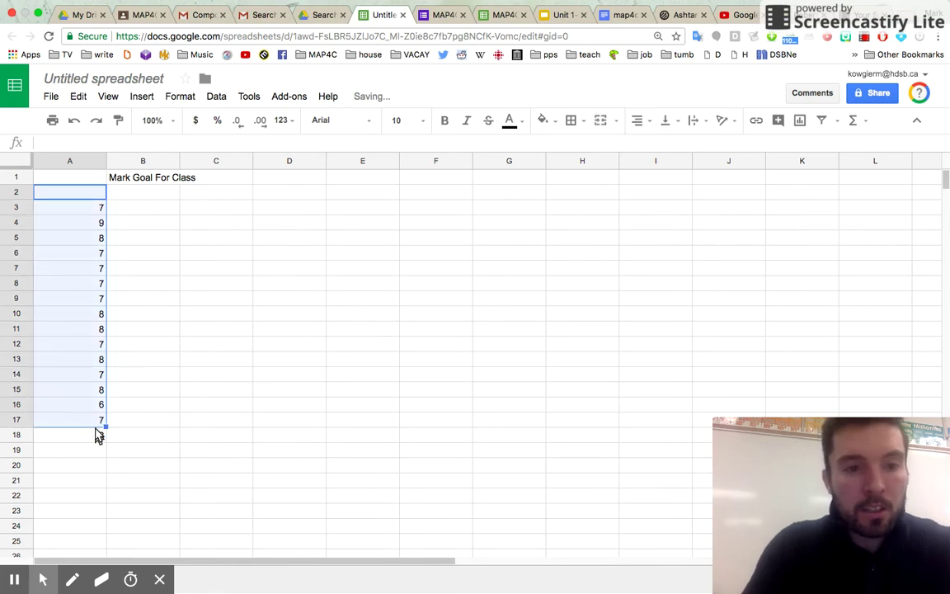
key("Delete")
left_click(173, 180)
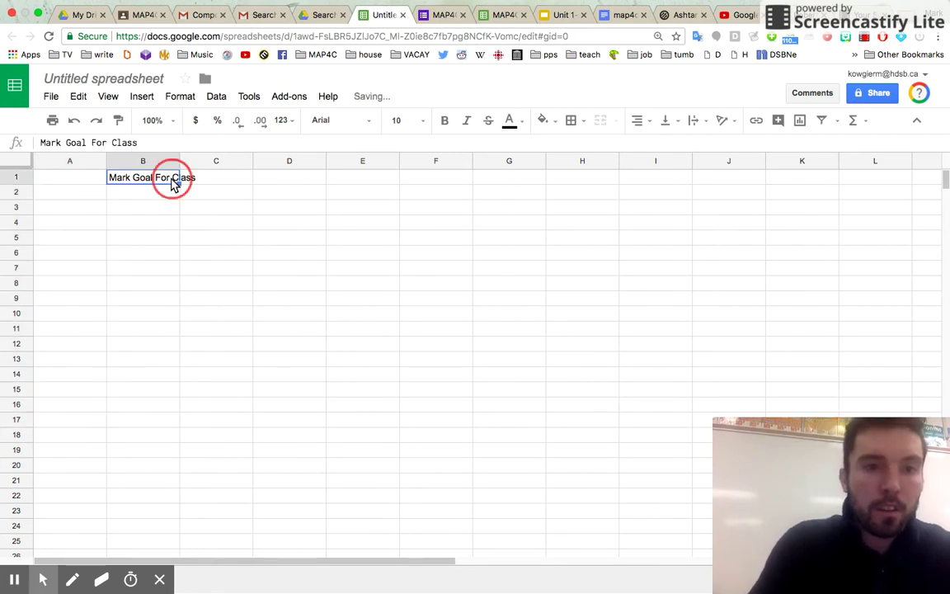
key("Delete")
Step: Paste the copied scores into column A starting at A2 and enter the heading Visual Spatial in A1
left_click(51, 196)
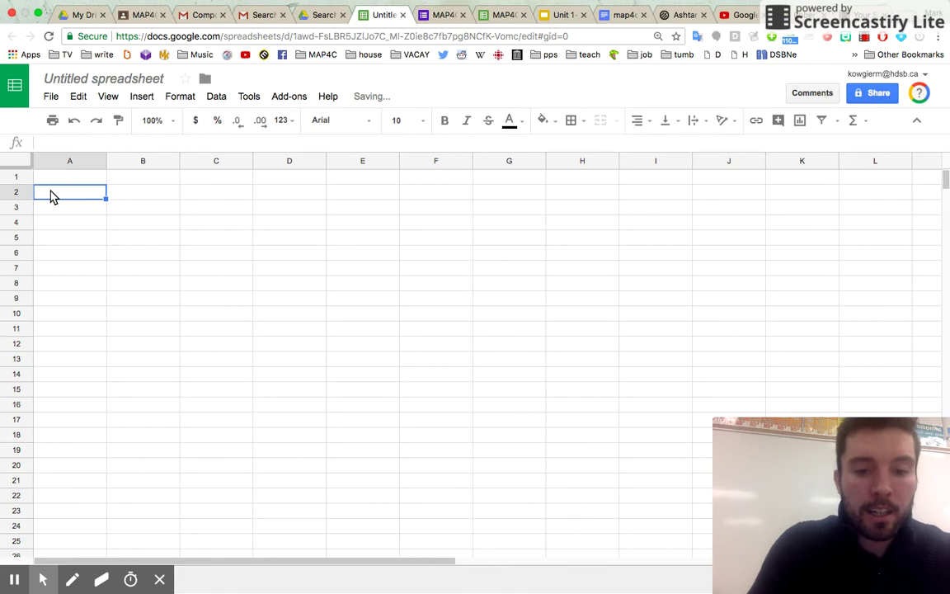
key("ctrl+v")
left_click(77, 180)
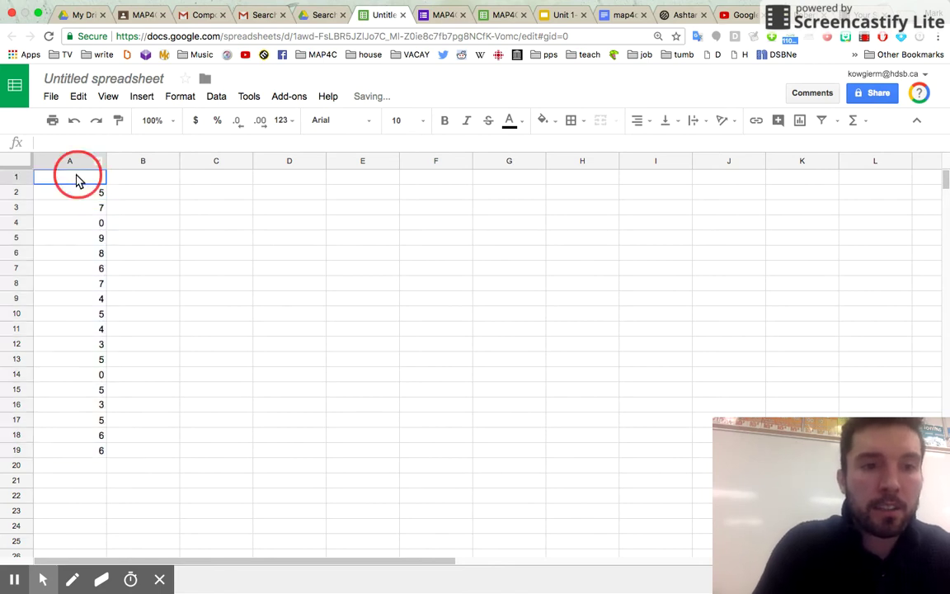
type("Visu")
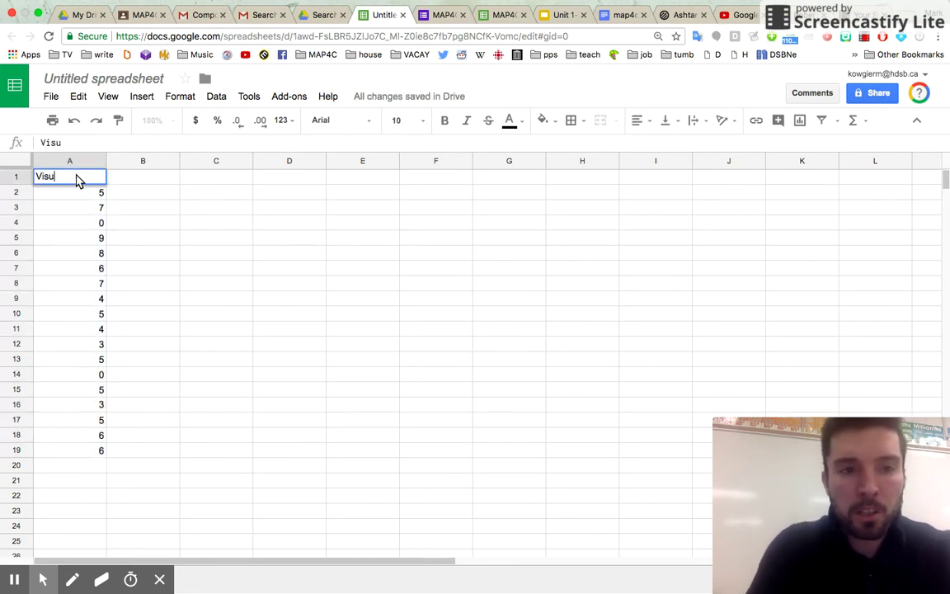
type("al Spa")
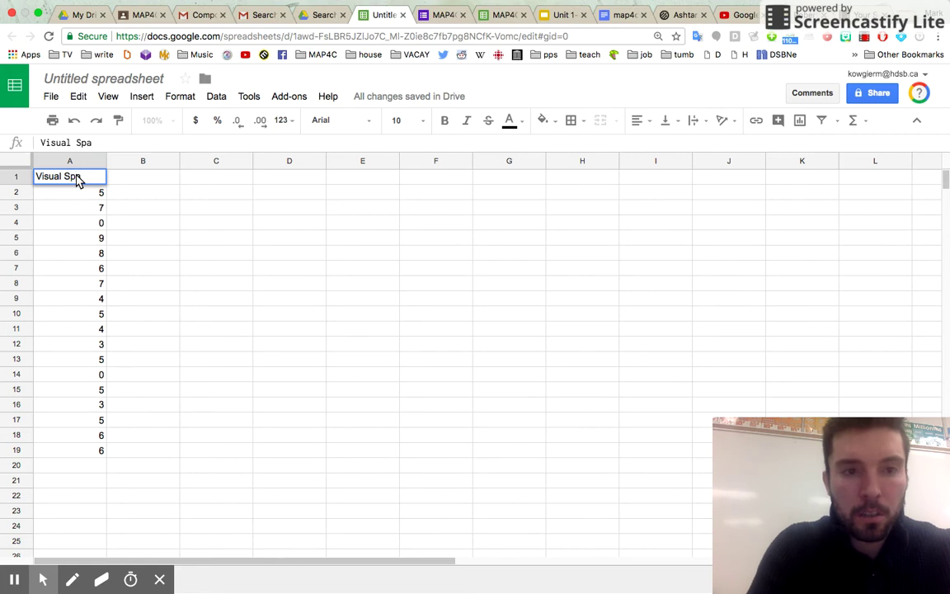
type("tial")
key("Return")
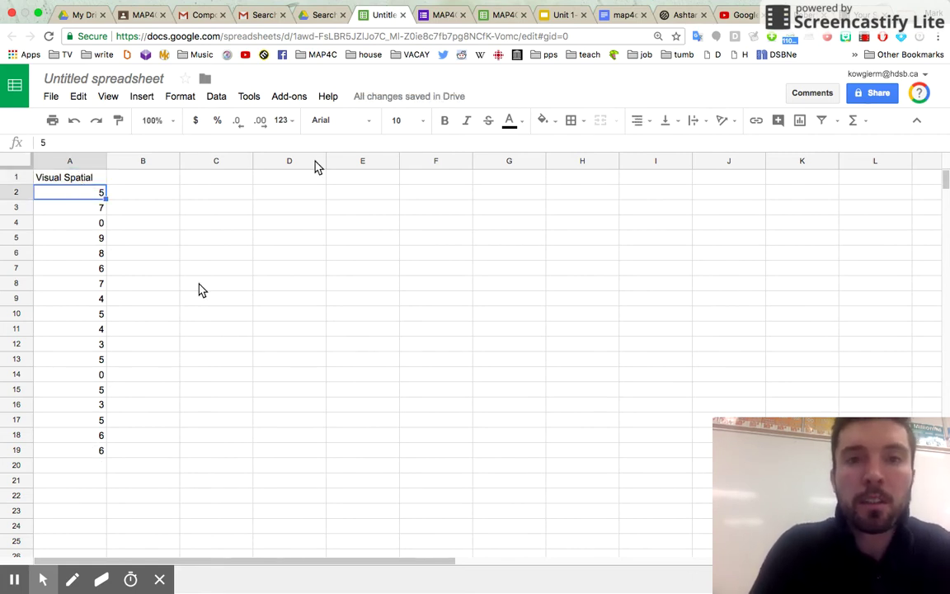
Step: Switch to the responses spreadsheet and copy the Bodily-Kinesthetic scores in cells AL2 to AL19
left_click(509, 16)
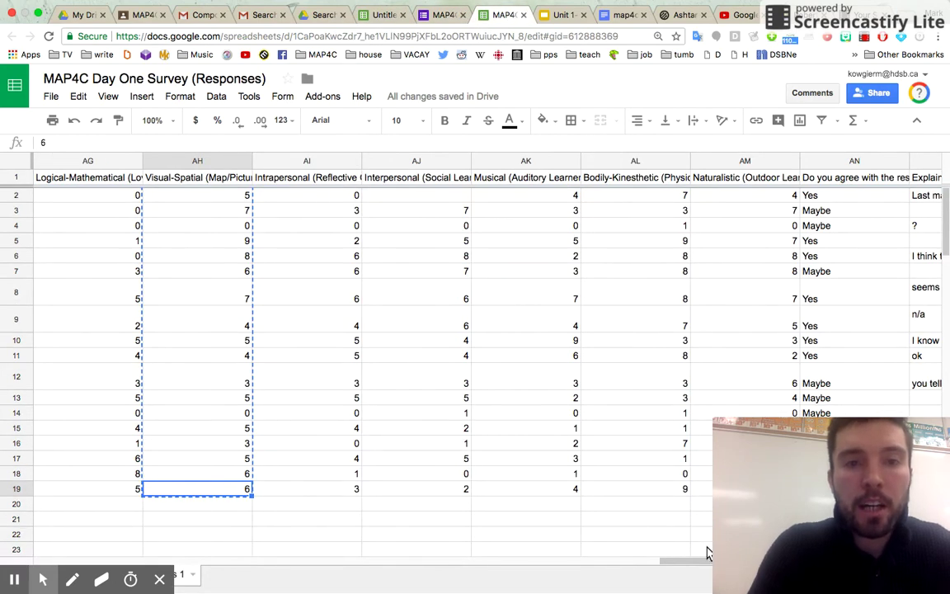
left_click_drag(690, 562, 662, 566)
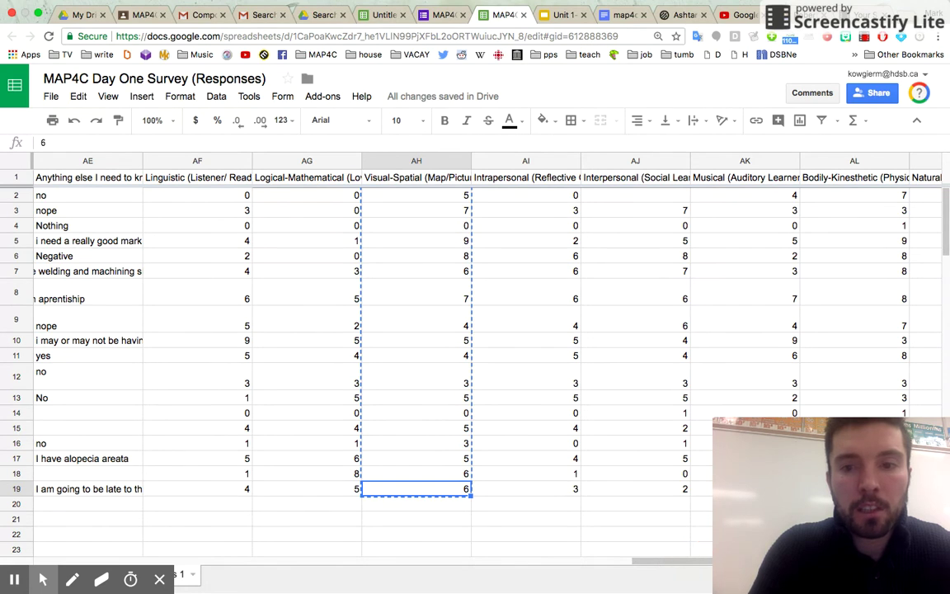
left_click(891, 200)
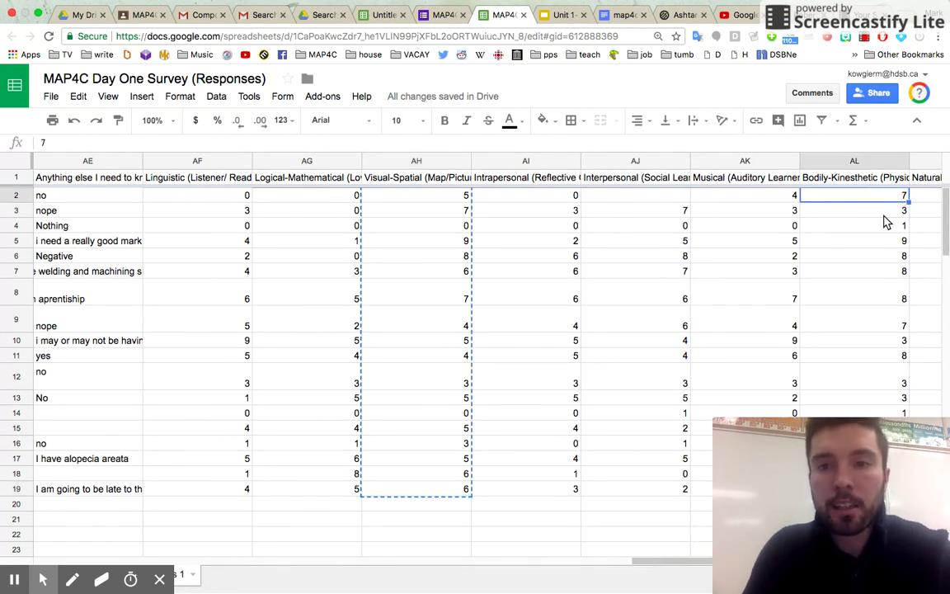
left_click(855, 443, "shift")
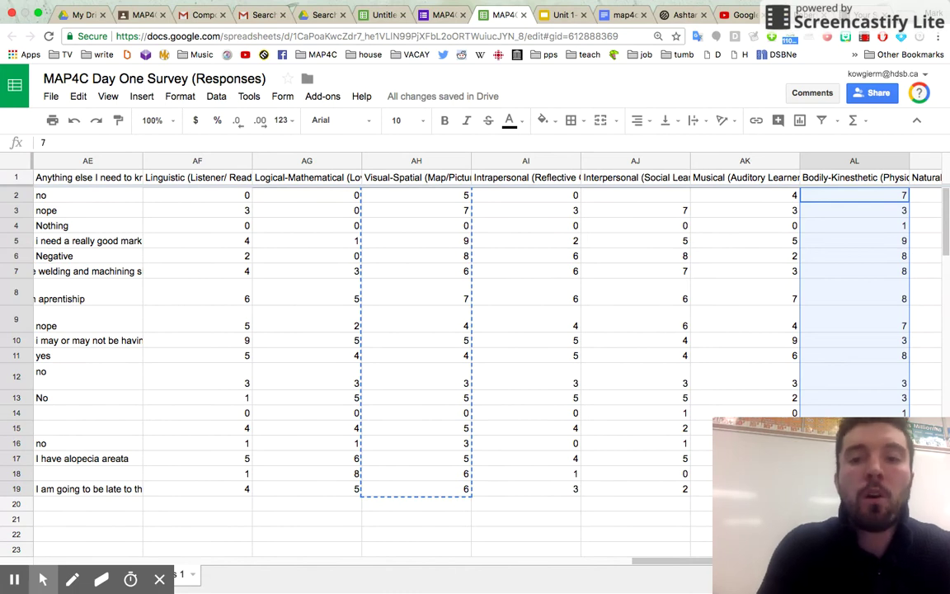
key("ctrl+c")
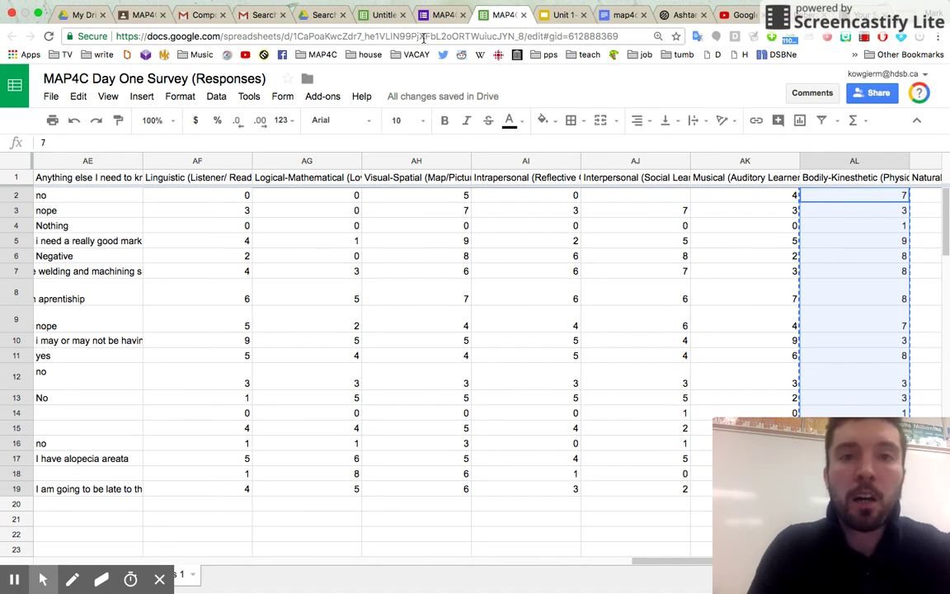
Step: Paste the copied scores into the untitled spreadsheet starting at B2 and enter the heading Bodily Kin. in B1
left_click(381, 15)
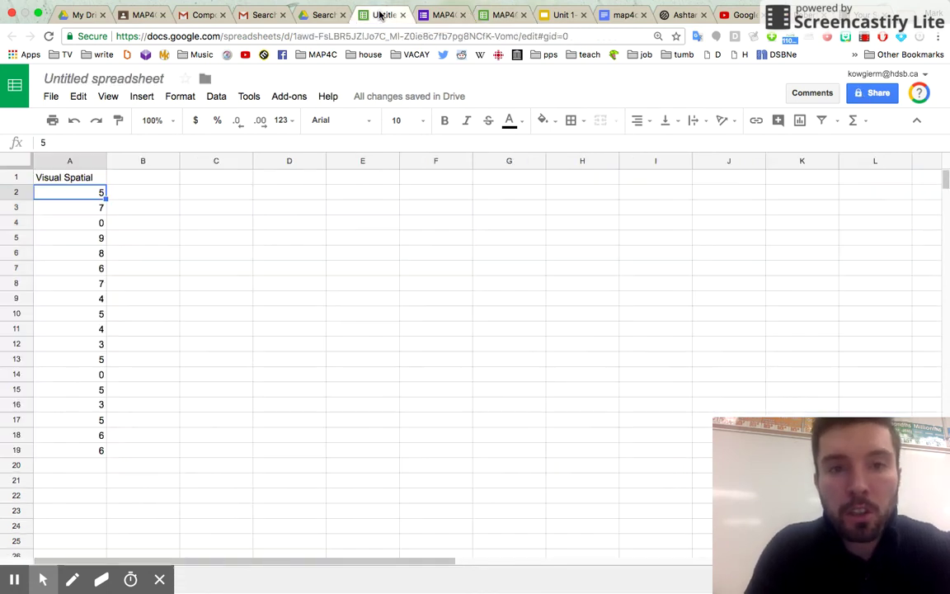
left_click(163, 201)
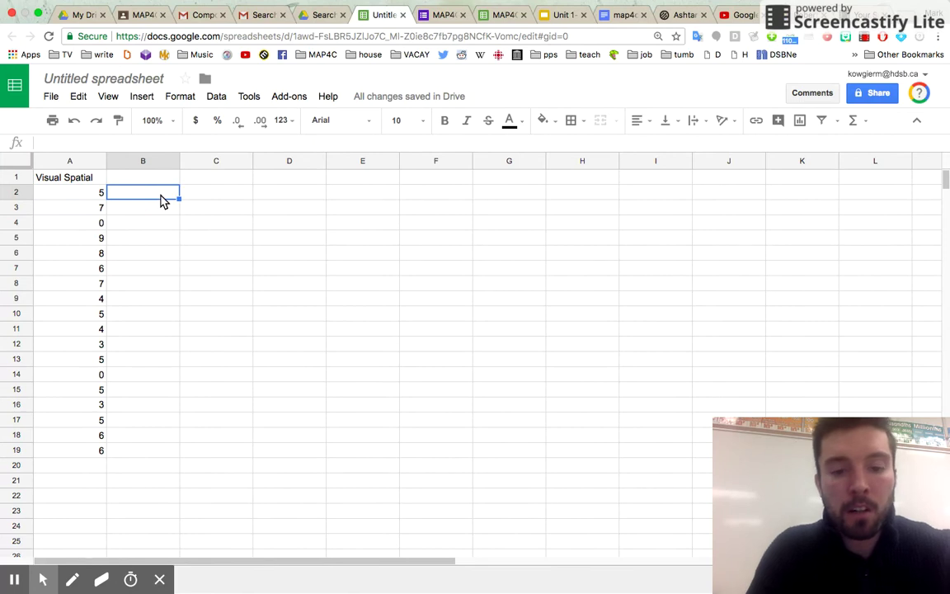
key("super+v")
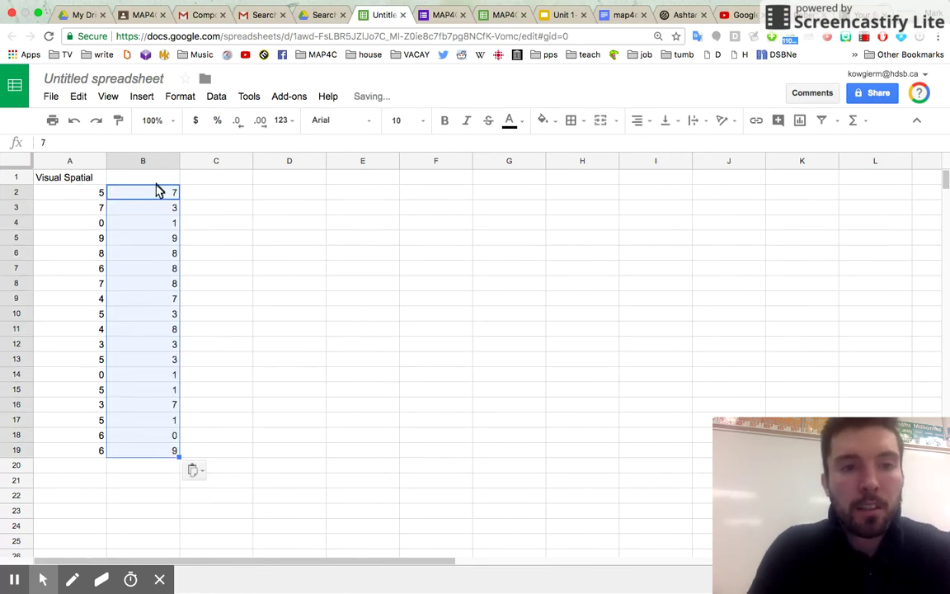
left_click(157, 176)
type("Bod")
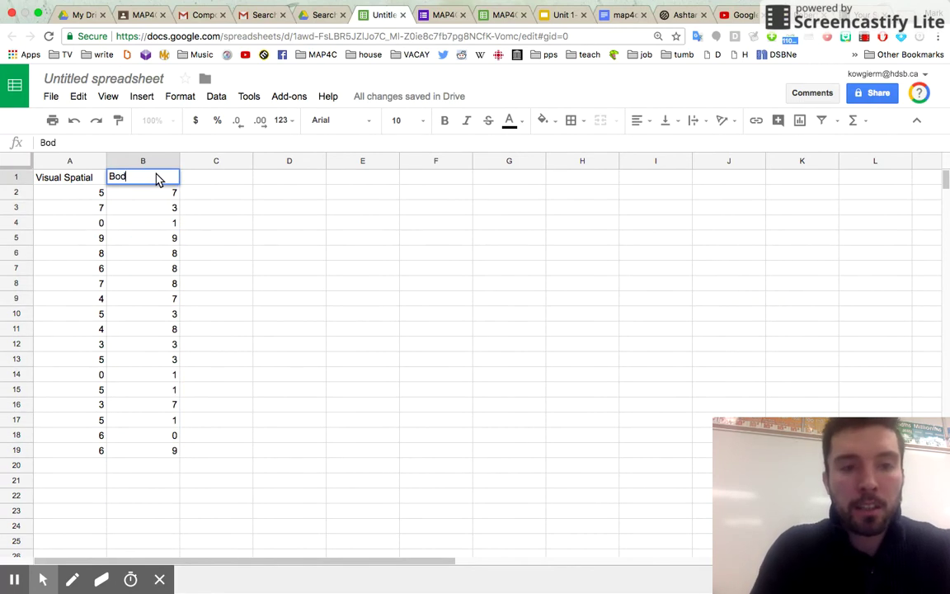
type("ily K")
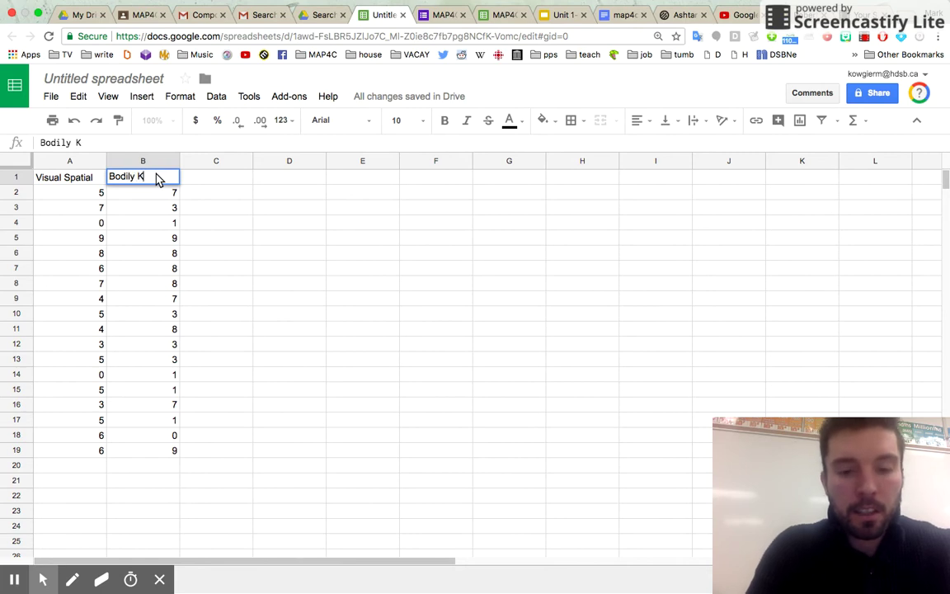
type("in.")
left_click(169, 312)
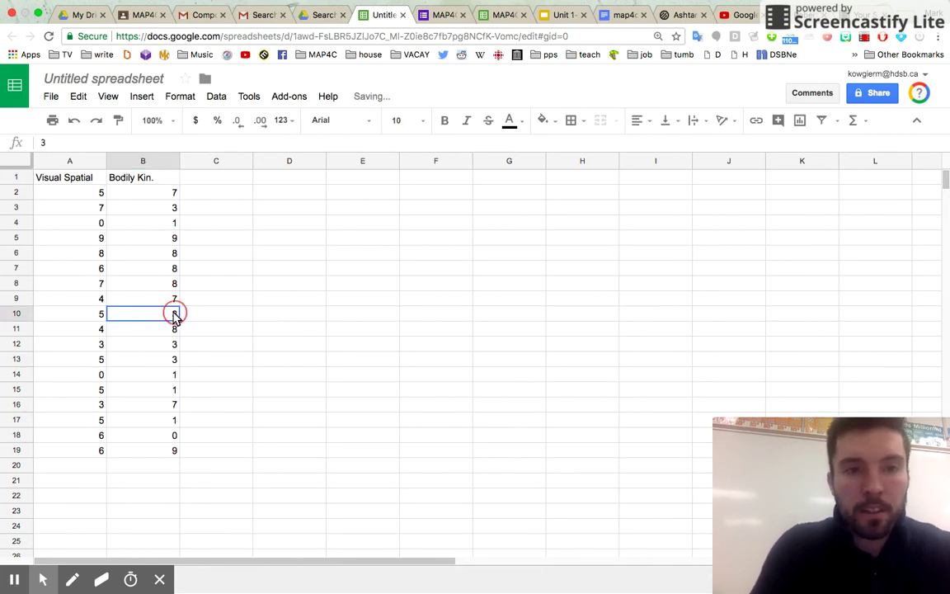
Step: Insert a chart based on the Visual Spatial and Bodily Kin. data in A1:B19
left_click(81, 180)
left_click(175, 453, "shift")
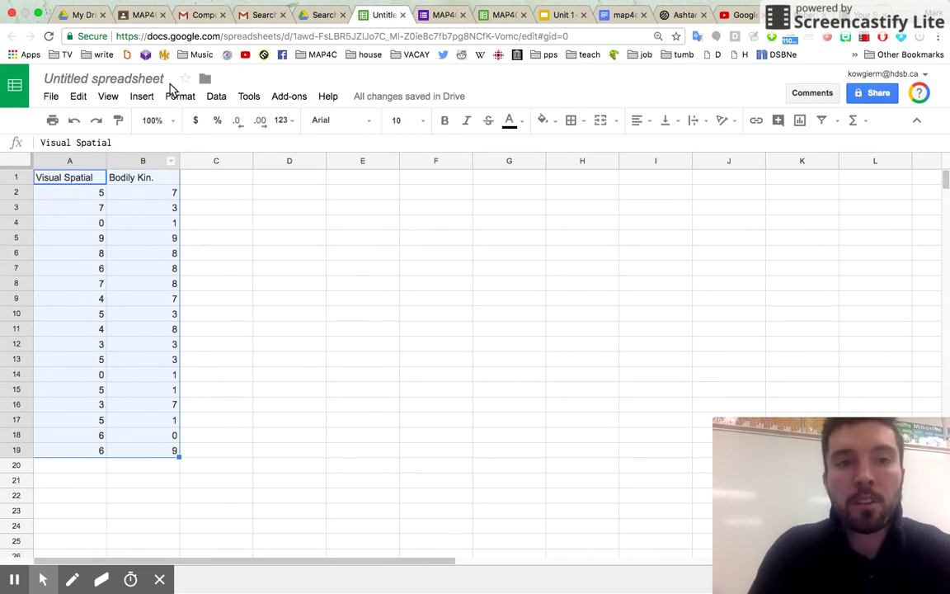
left_click(141, 98)
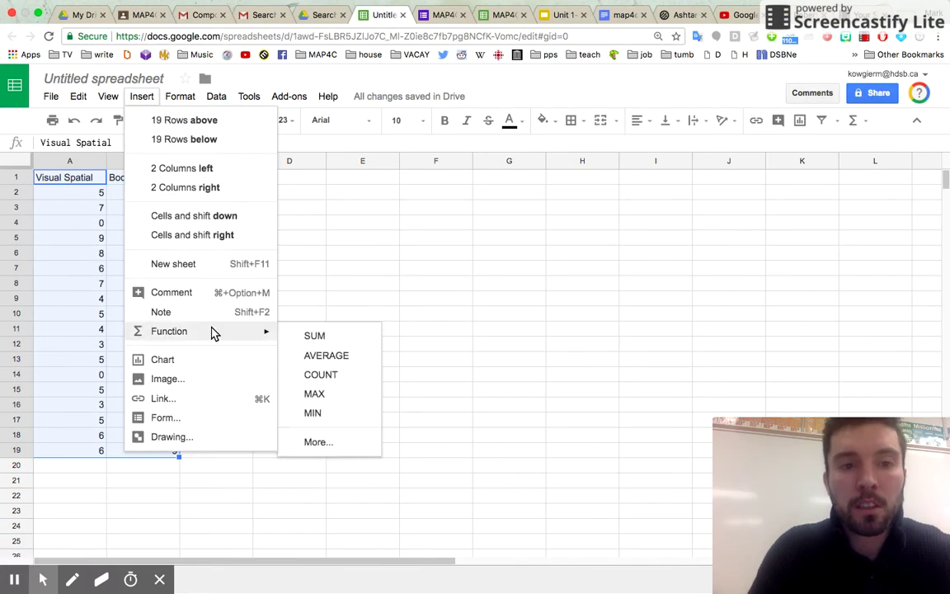
left_click(208, 363)
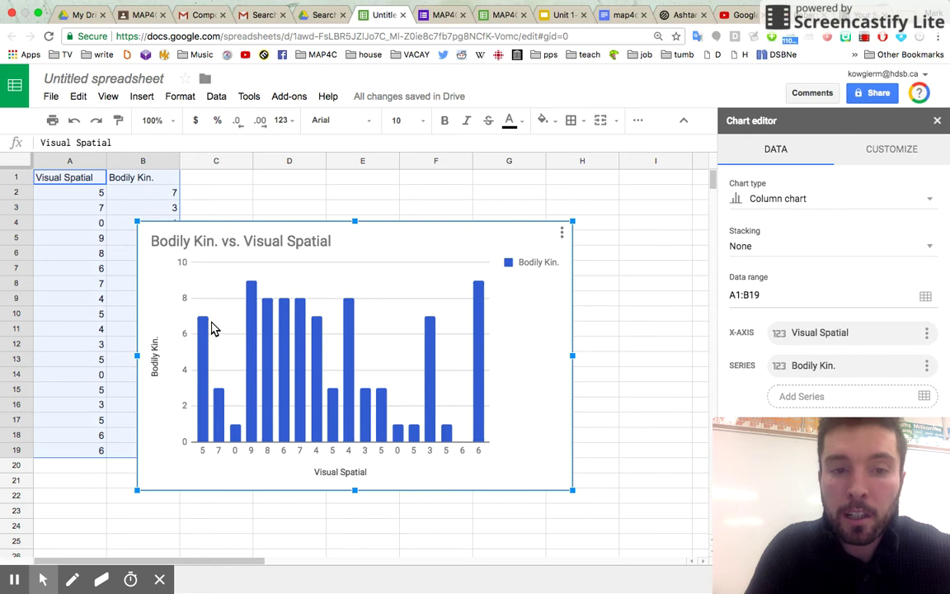
Step: Change the chart type of the Bodily Kin. vs. Visual Spatial chart to a scatter chart
left_click(826, 198)
scroll(785, 255, "down", 5)
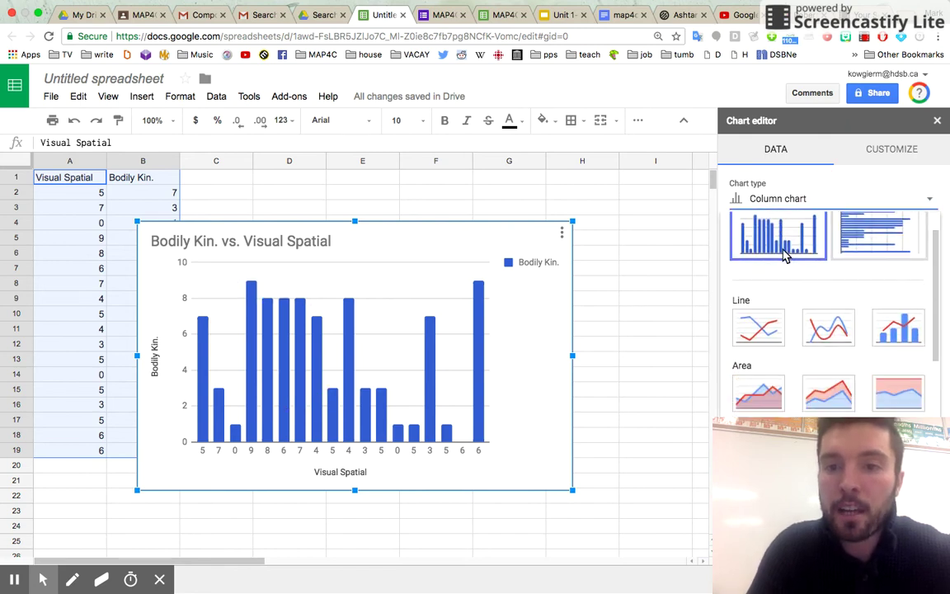
scroll(785, 255, "up", 6)
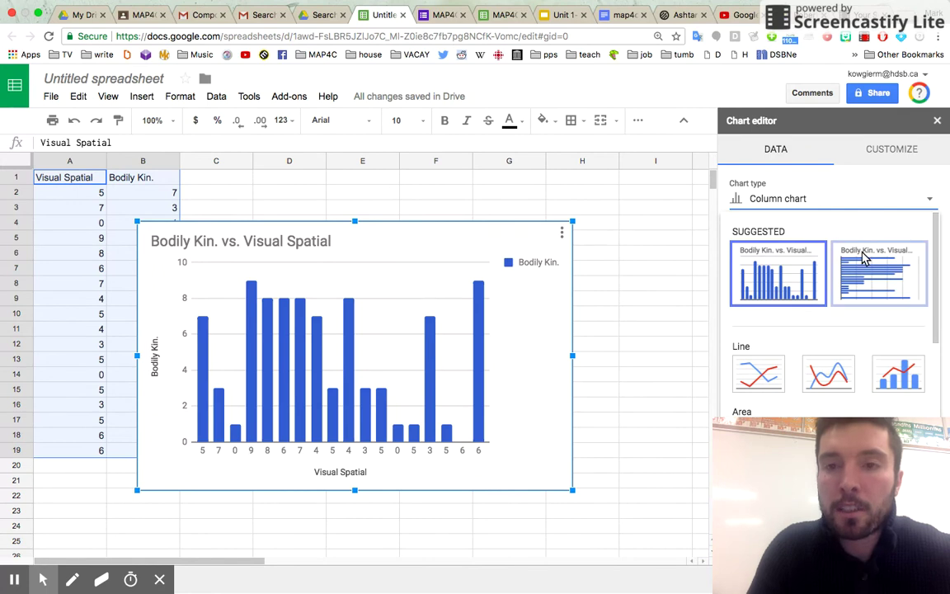
left_click(780, 202)
left_click(782, 206)
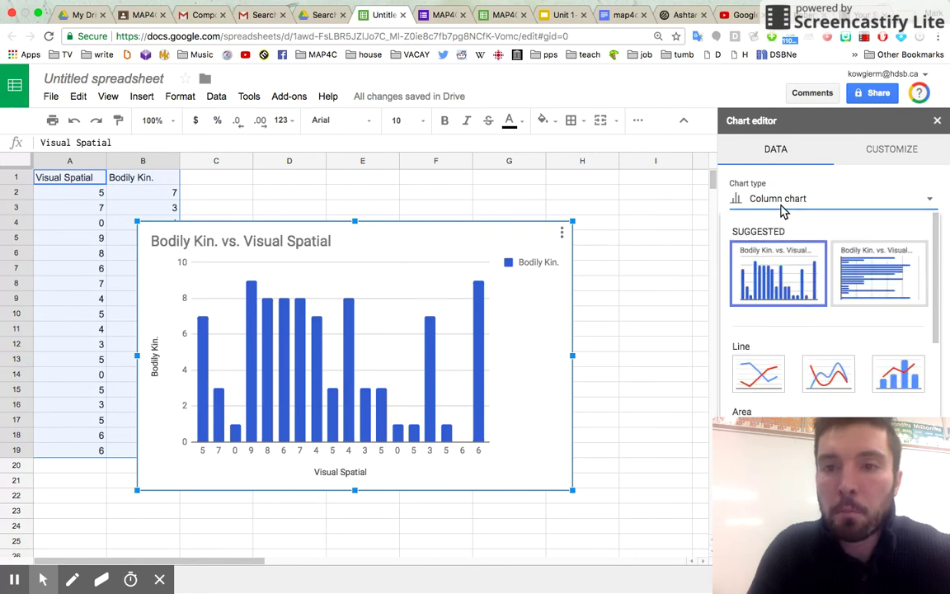
scroll(768, 273, "down", 5)
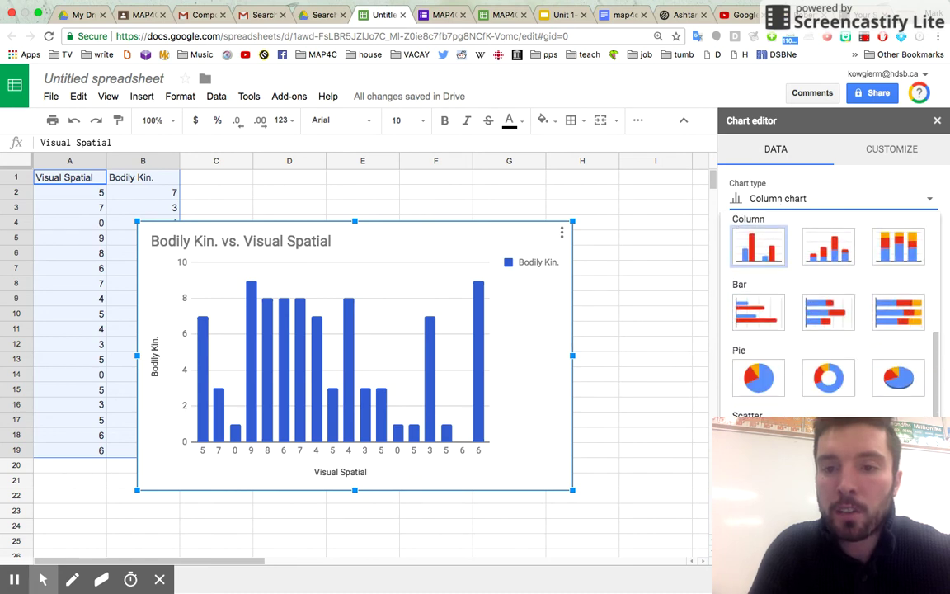
left_click(758, 445)
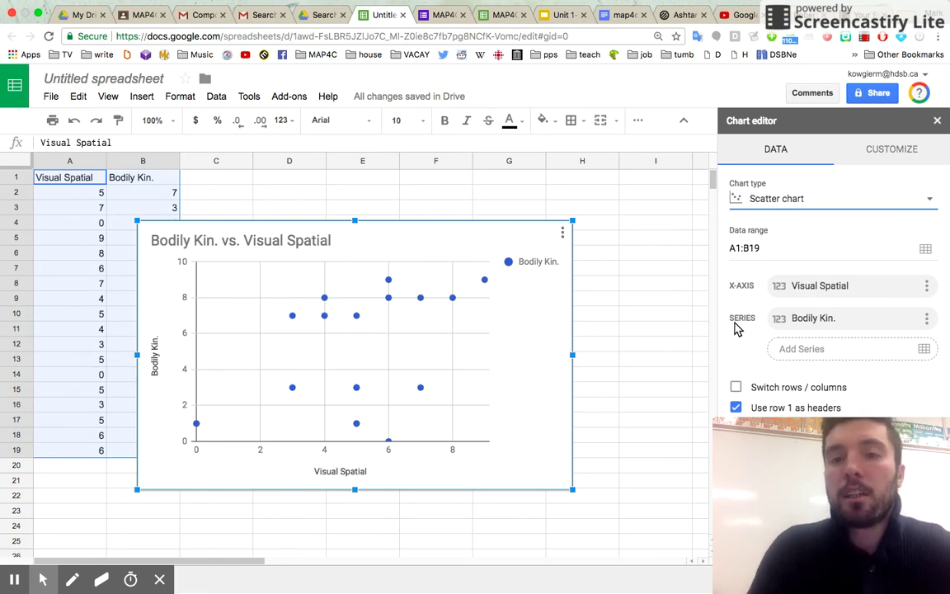
Step: Set the scatter chart's background color to orange, and try the Maximize option before turning it back off
left_click(899, 155)
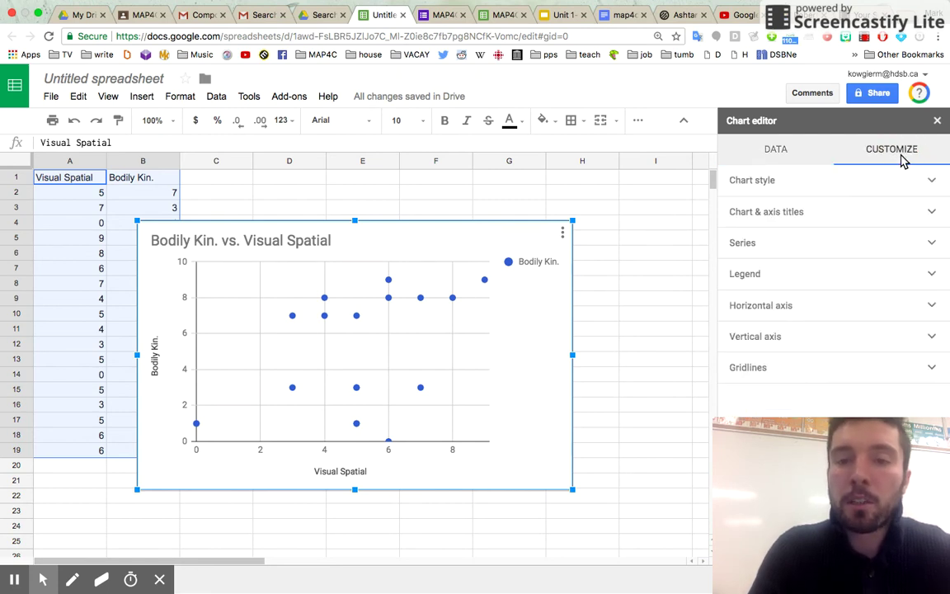
left_click(771, 181)
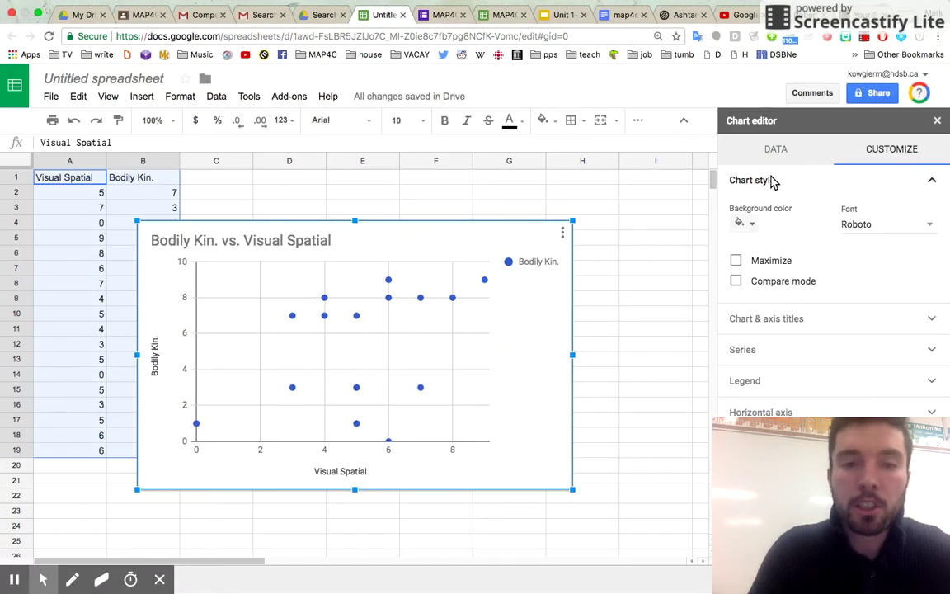
left_click(743, 222)
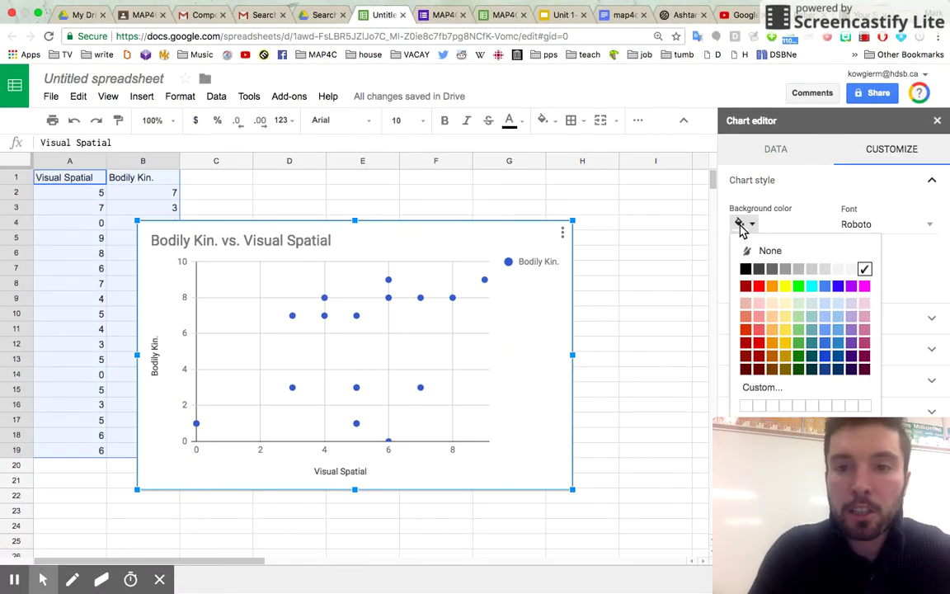
left_click(773, 288)
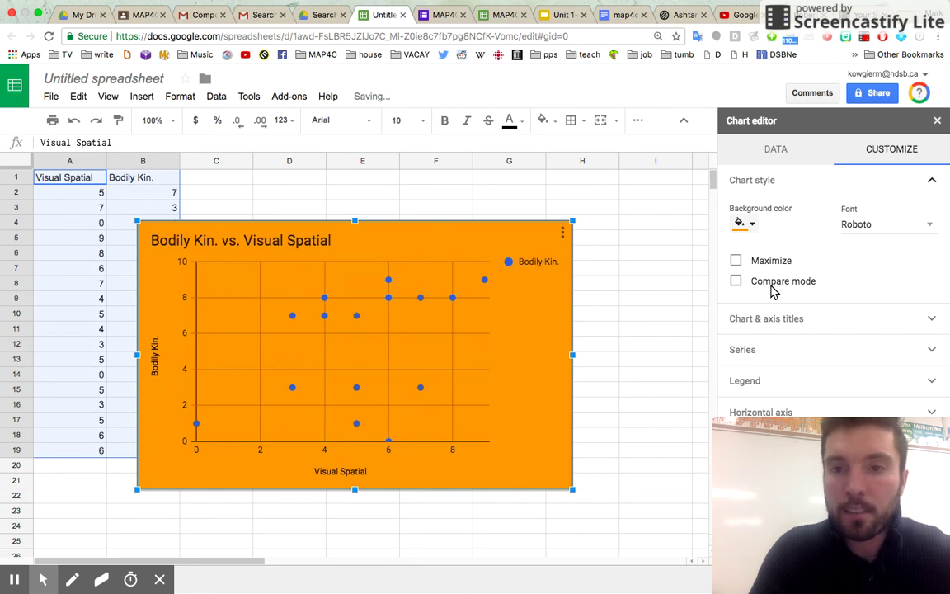
left_click(736, 261)
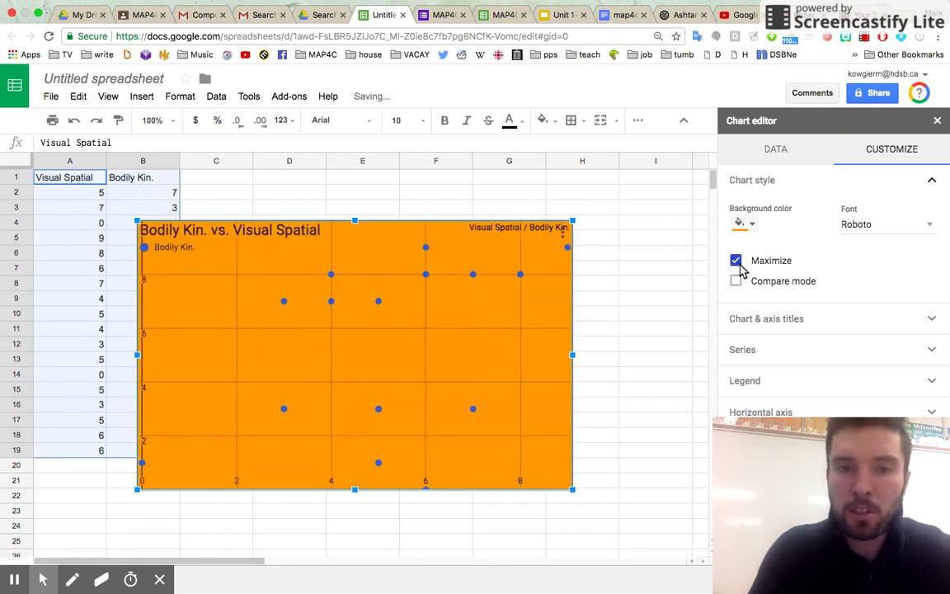
left_click(739, 264)
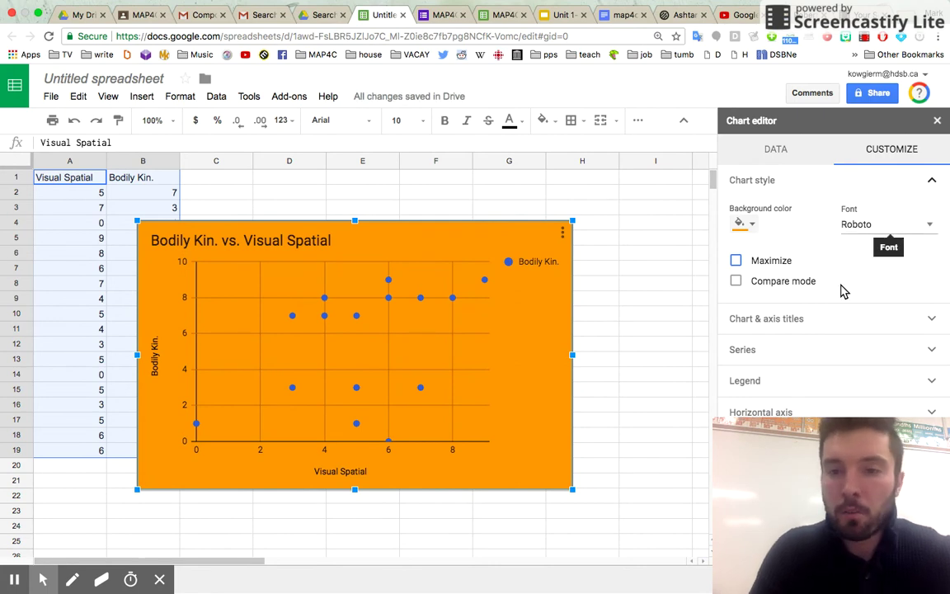
Step: Add a trendline to the Bodily Kin. series of the scatter chart
left_click(813, 332)
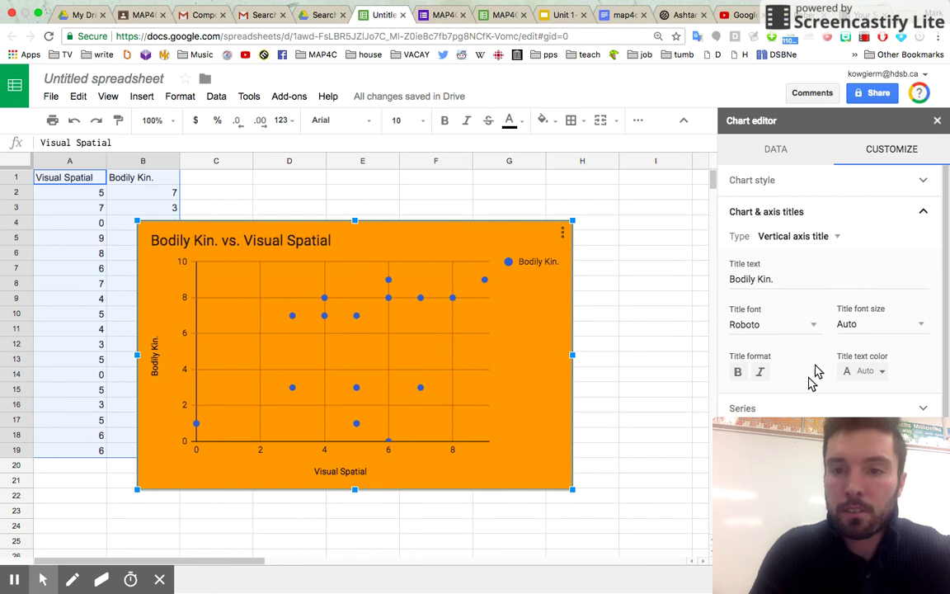
left_click(784, 408)
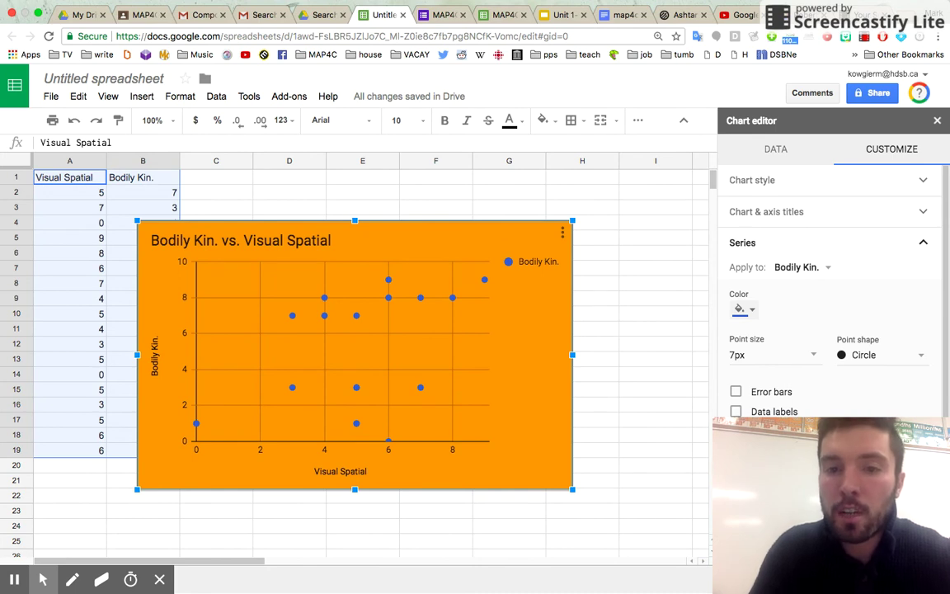
left_click(736, 431)
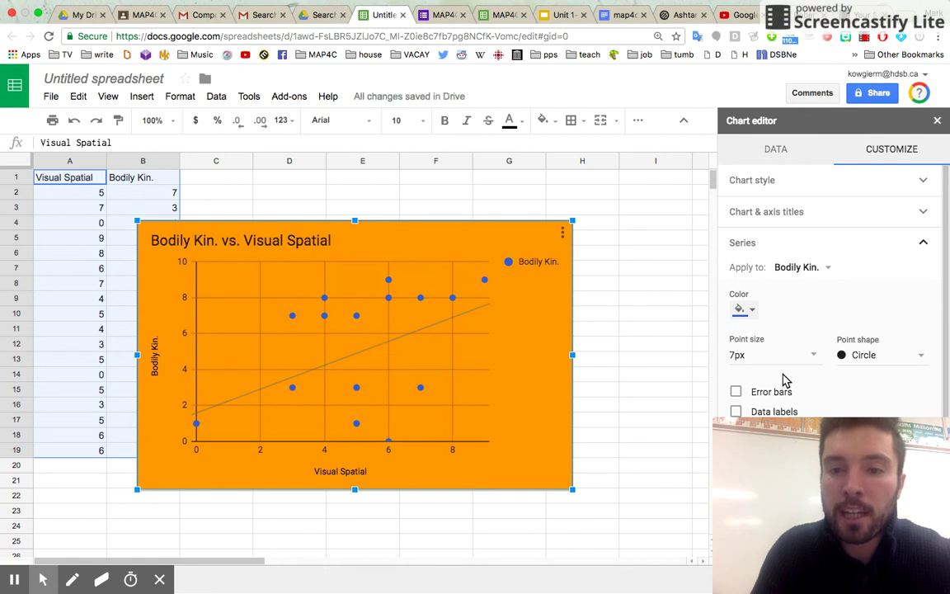
Step: Set the line thickness of the Bodily Kin. trendline to 4px
scroll(825, 396, "down", 1)
scroll(842, 409, "down", 2)
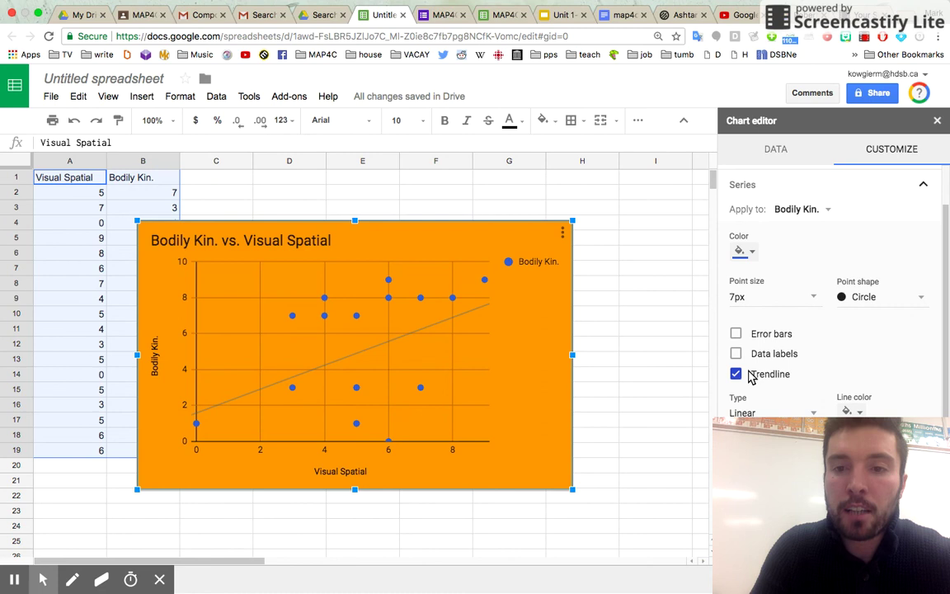
scroll(829, 368, "down", 2)
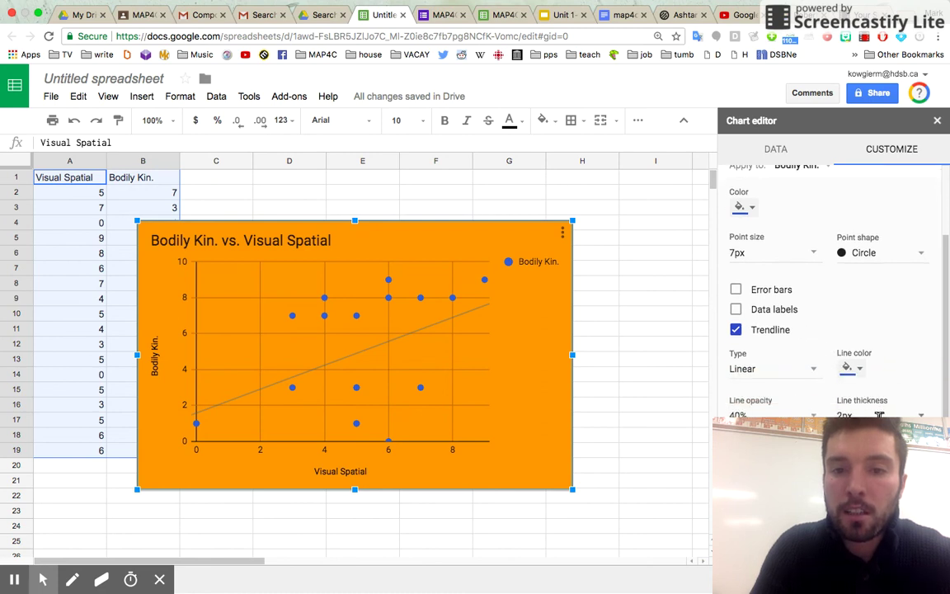
double_click(843, 415)
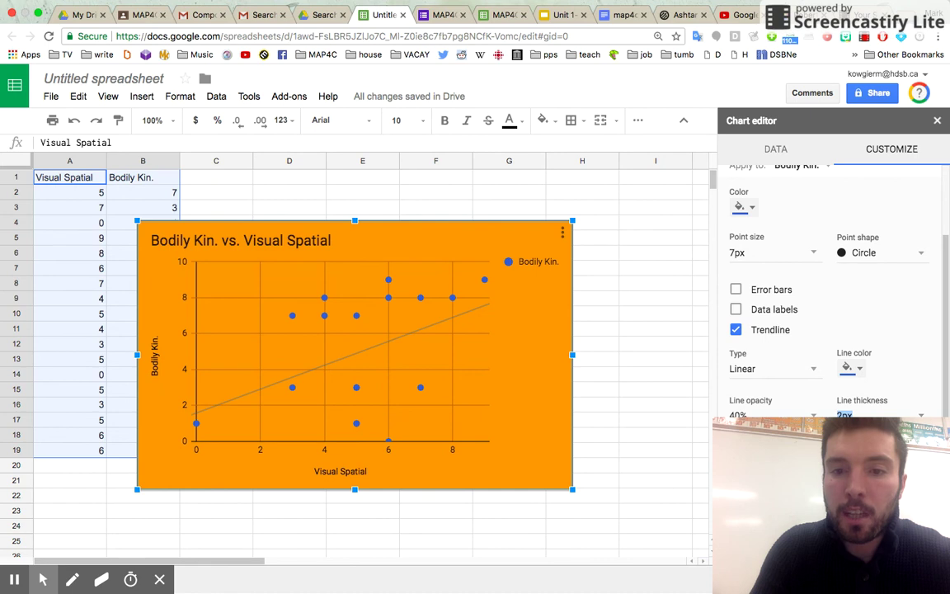
type("4px")
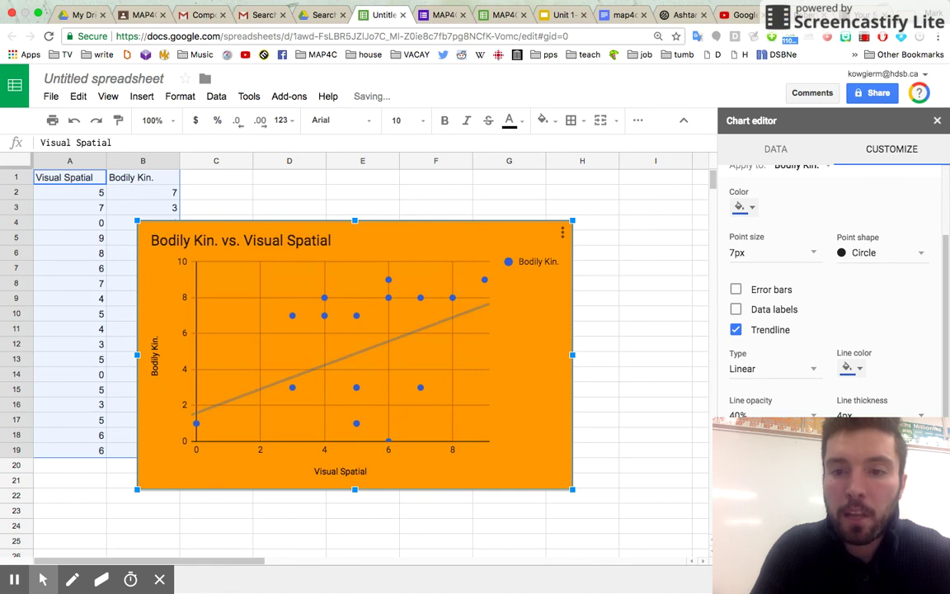